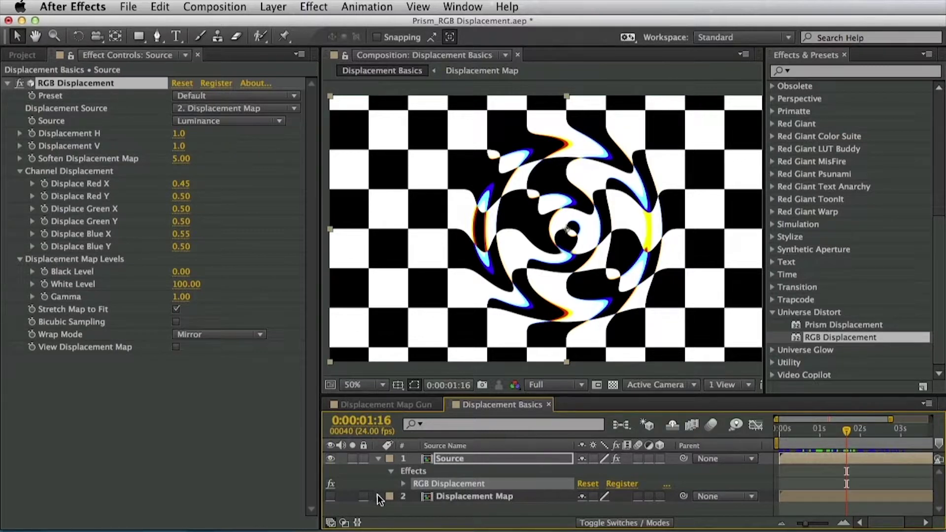
View the Displacement Map layer on its own with the Source layer hidden, and restore both layers' visibility
{"action": "left_click", "coordinate": [331, 458]}
{"action": "left_click", "coordinate": [331, 497]}
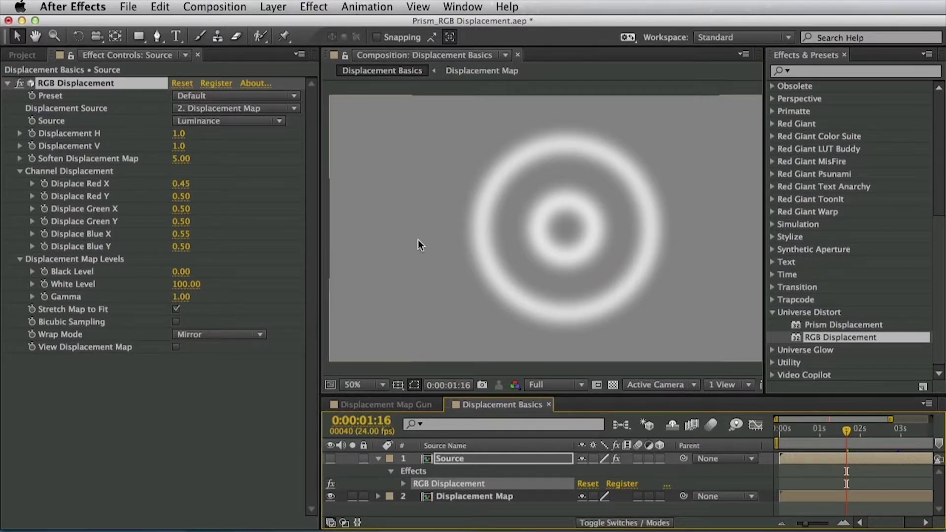
{"action": "left_click", "coordinate": [331, 496]}
{"action": "left_click", "coordinate": [331, 458]}
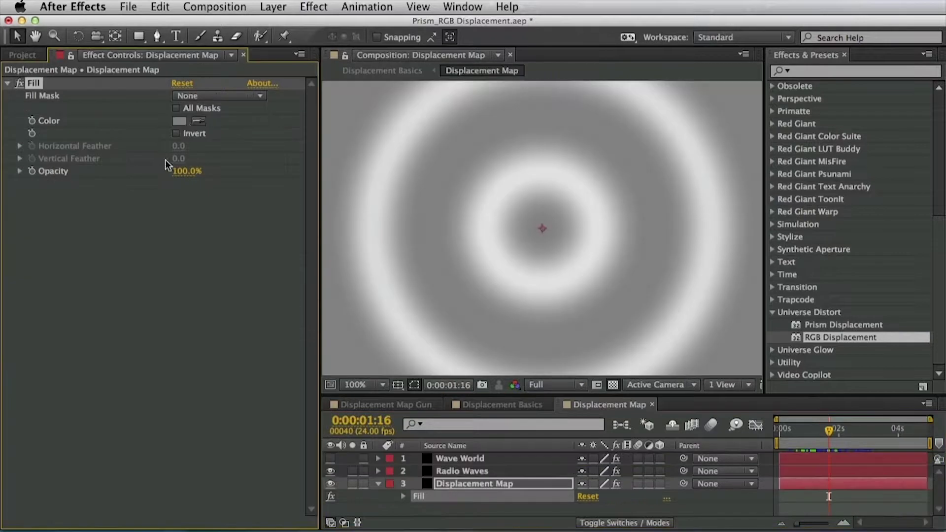
In the Displacement Map composition, change the solid's Fill color to black and check the effect in Displacement Basics
{"action": "double_click", "coordinate": [414, 496]}
{"action": "left_click", "coordinate": [179, 120]}
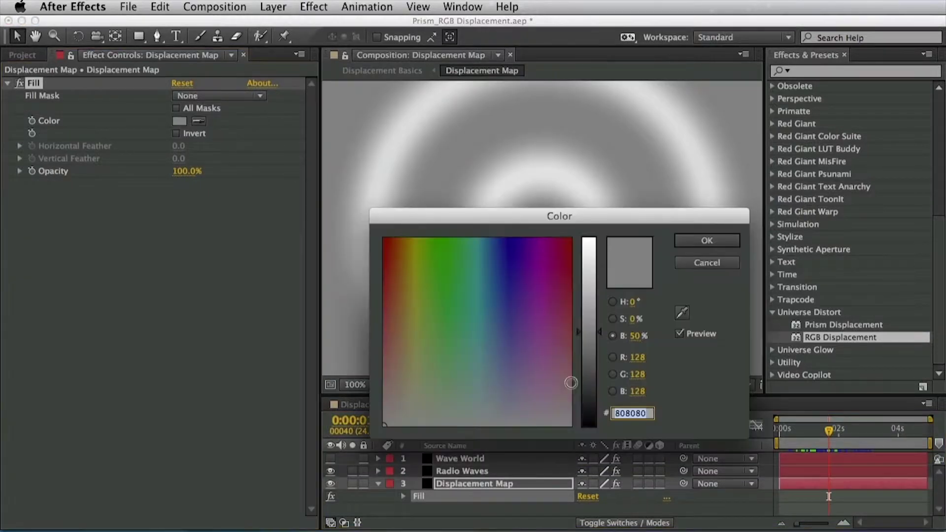
{"action": "left_click_drag", "start_coordinate": [593, 405], "coordinate": [597, 448]}
{"action": "left_click", "coordinate": [722, 242]}
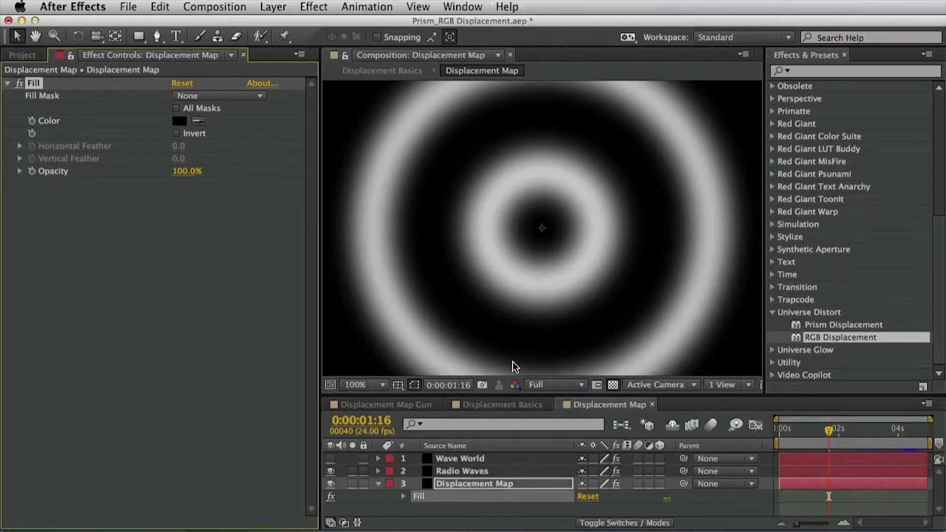
{"action": "left_click", "coordinate": [503, 405]}
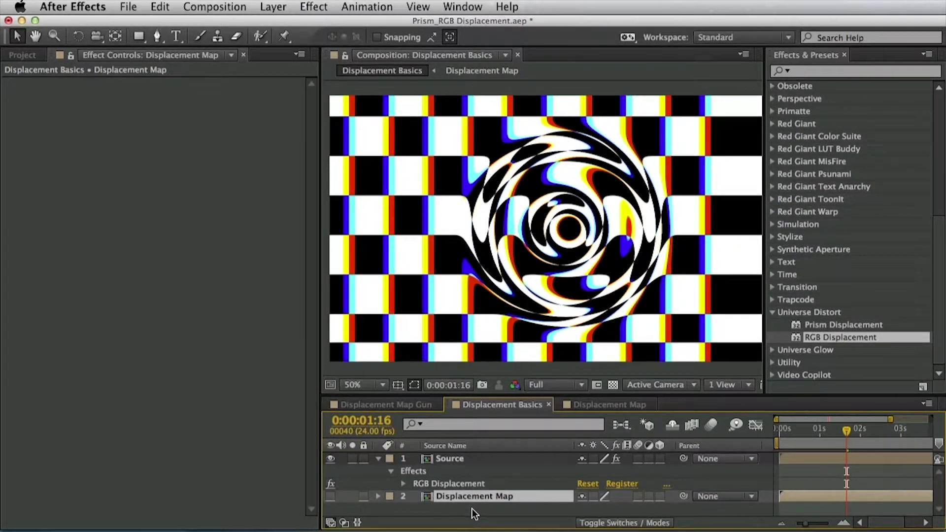
Set the brightness of the Displacement Map solid's Fill color to 50% and go back to the Displacement Basics composition
{"action": "left_click", "coordinate": [610, 405]}
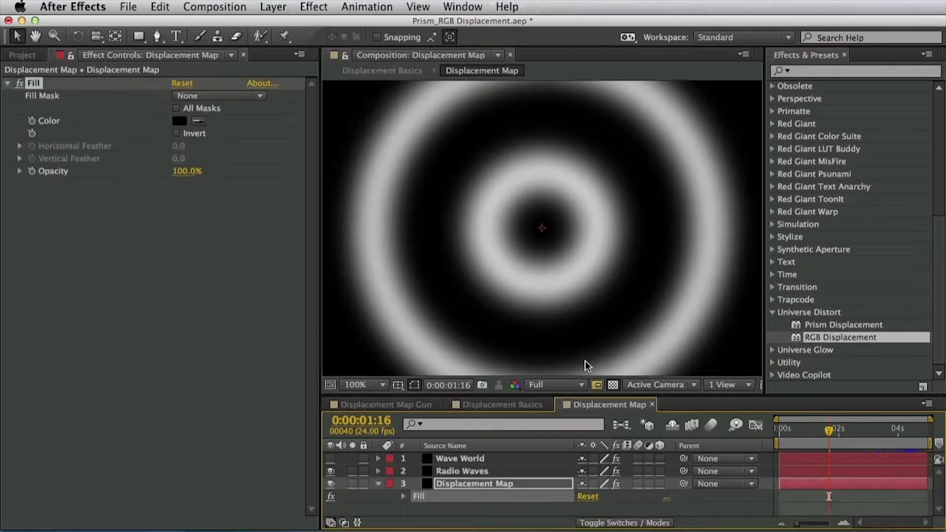
{"action": "left_click", "coordinate": [179, 121]}
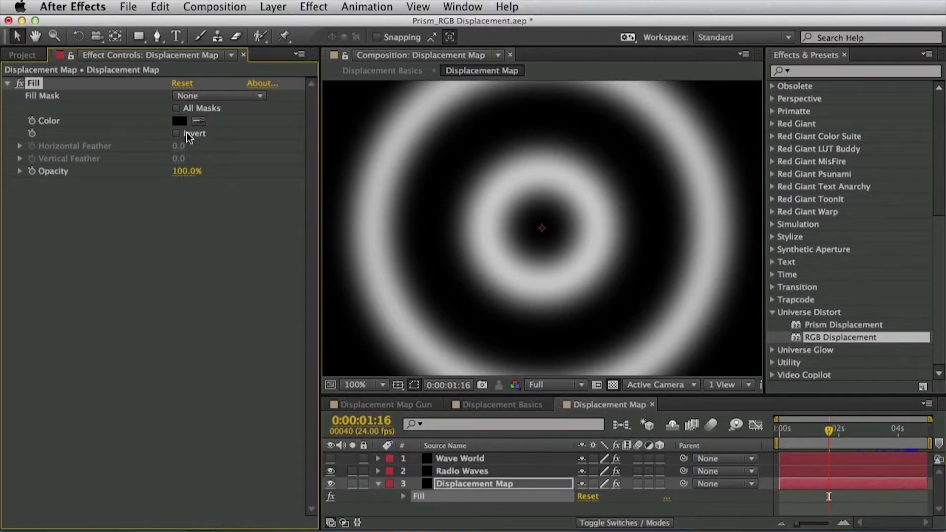
{"action": "left_click", "coordinate": [632, 336]}
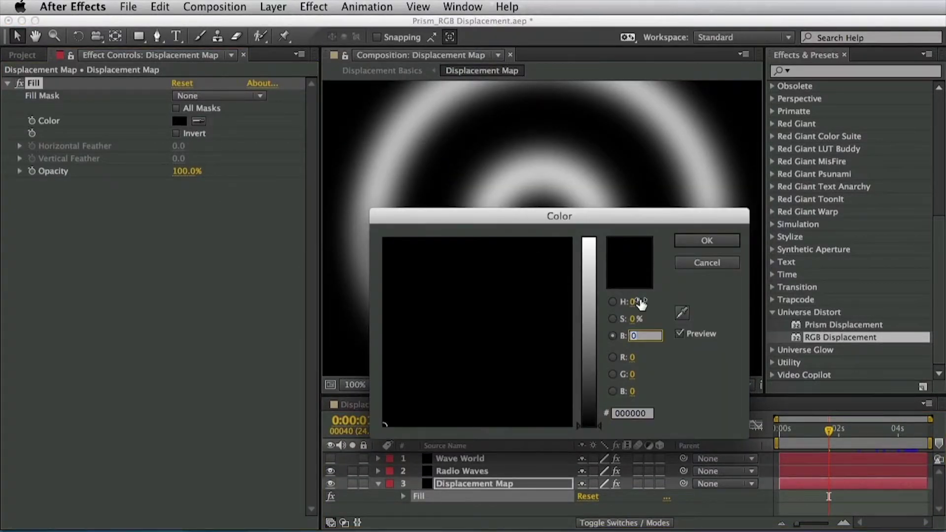
{"action": "type", "text": "50"}
{"action": "key", "text": "Return"}
{"action": "left_click", "coordinate": [503, 405]}
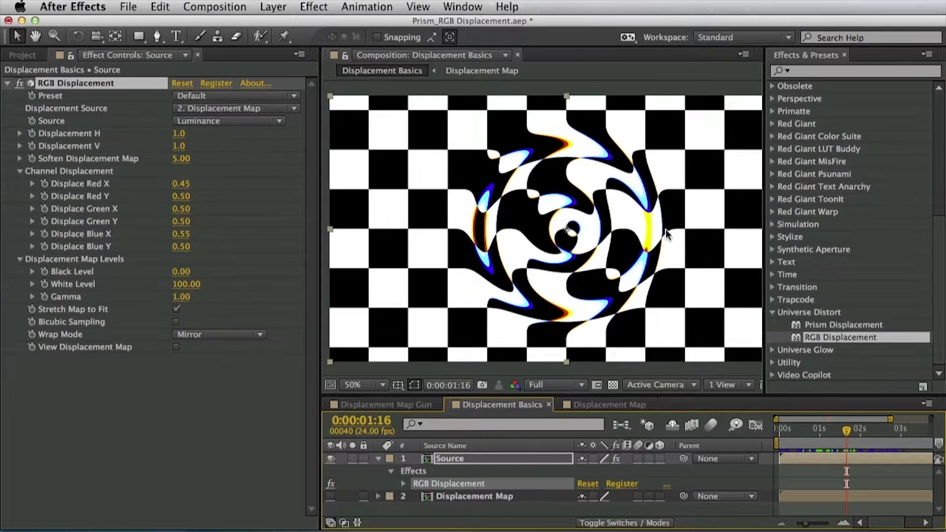
Hide the gray solid layer in the Displacement Map composition and return to Displacement Basics
{"action": "left_click", "coordinate": [603, 404]}
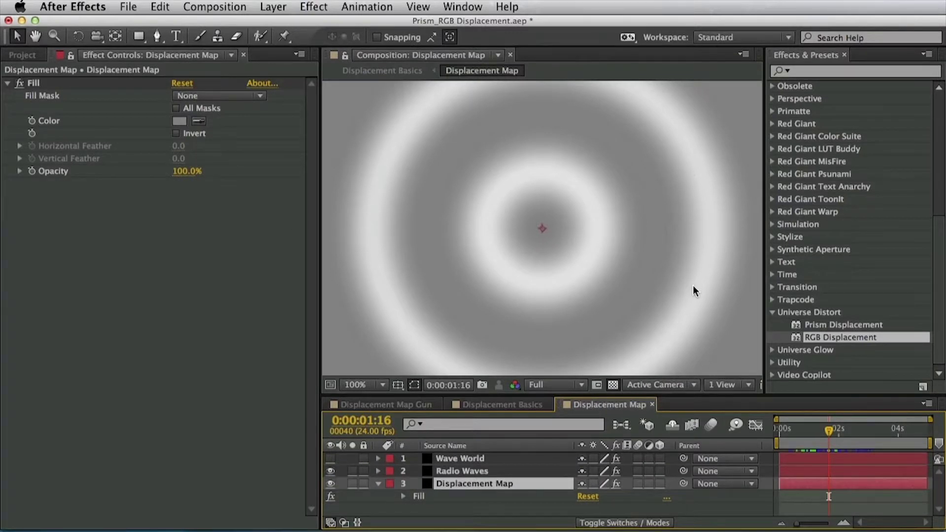
{"action": "left_click", "coordinate": [331, 483]}
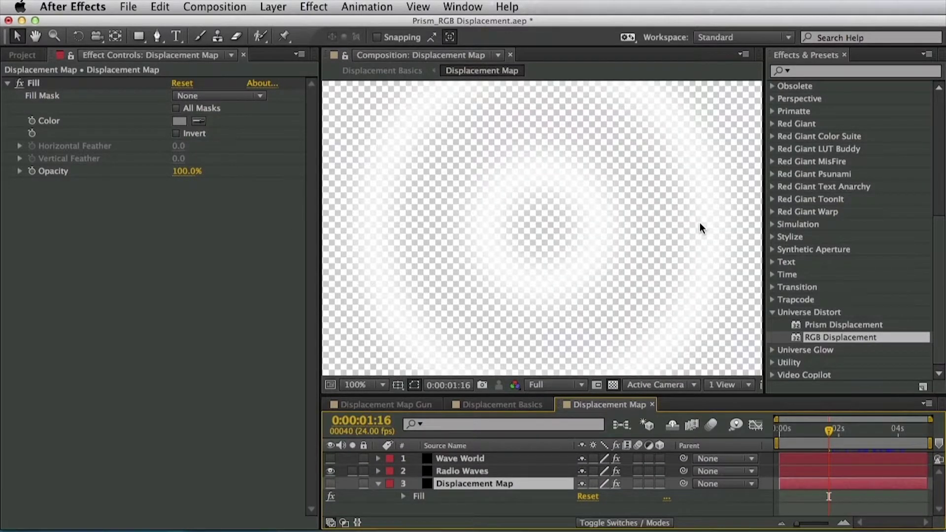
{"action": "left_click", "coordinate": [499, 404]}
Try the Alpha on Gray and Alpha on Black source modes of RGB Displacement
{"action": "left_click", "coordinate": [206, 122]}
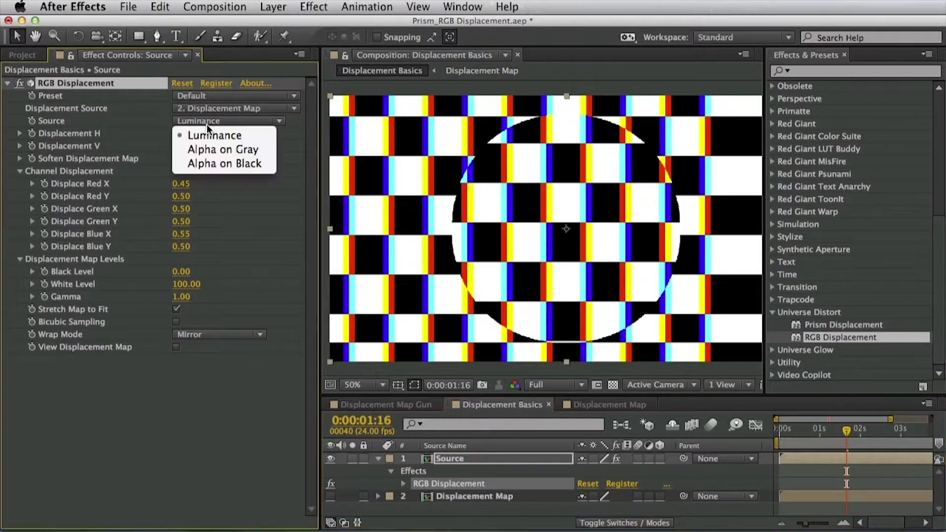
{"action": "left_click", "coordinate": [254, 150]}
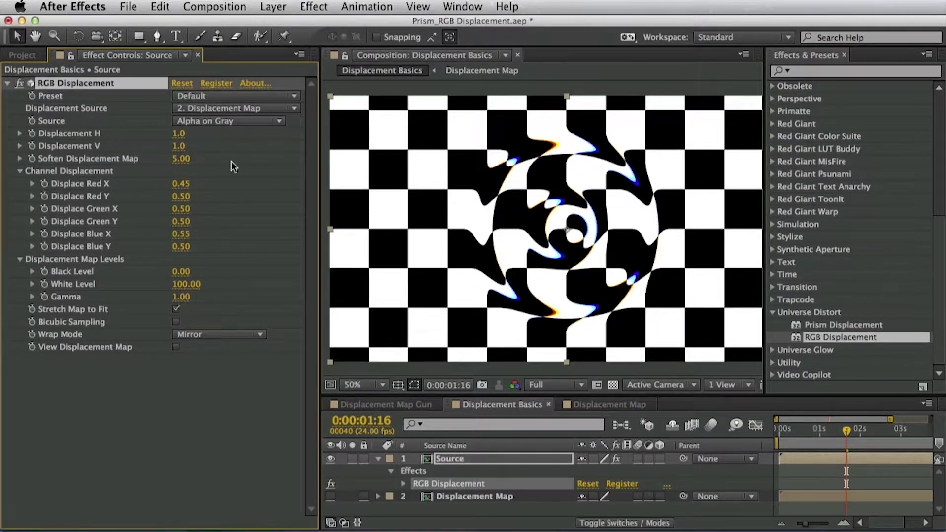
{"action": "left_click", "coordinate": [201, 120]}
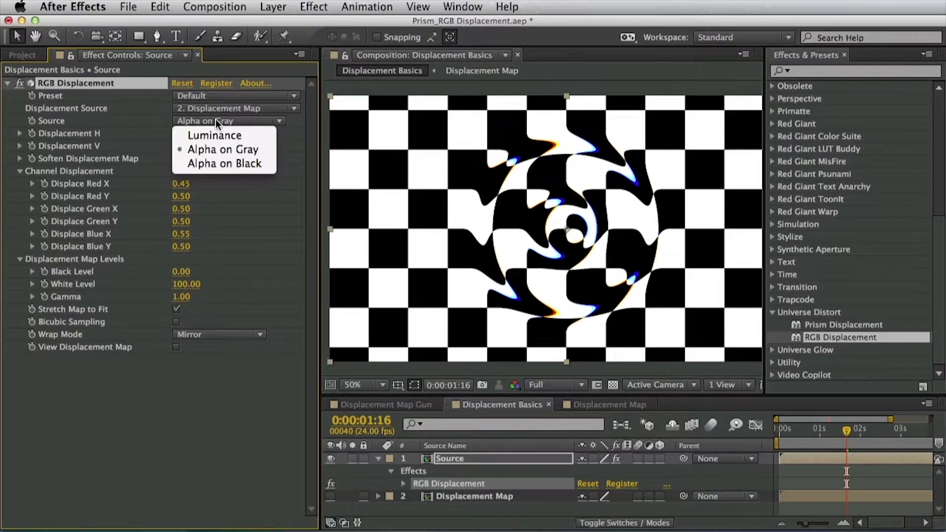
{"action": "left_click", "coordinate": [205, 166]}
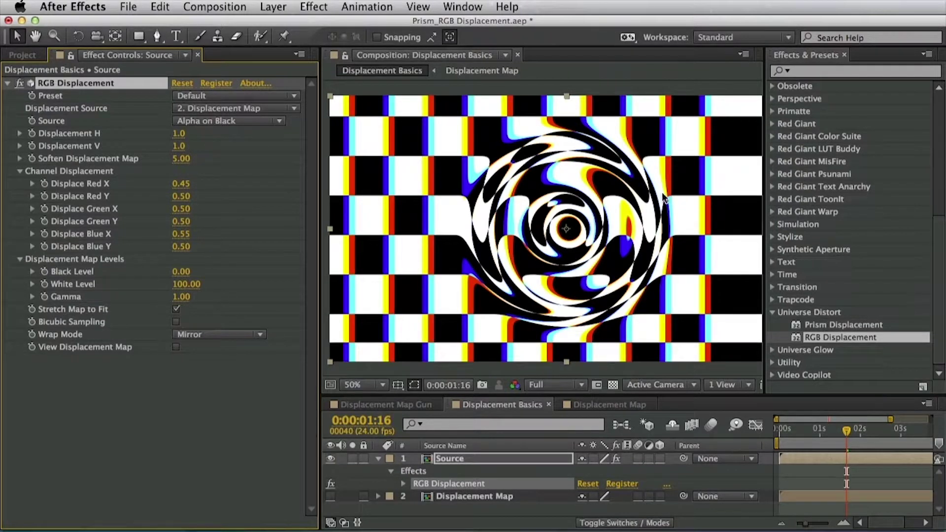
Set the RGB Displacement source back to Luminance and show the gray solid in the Displacement Map composition again
{"action": "left_click", "coordinate": [236, 122]}
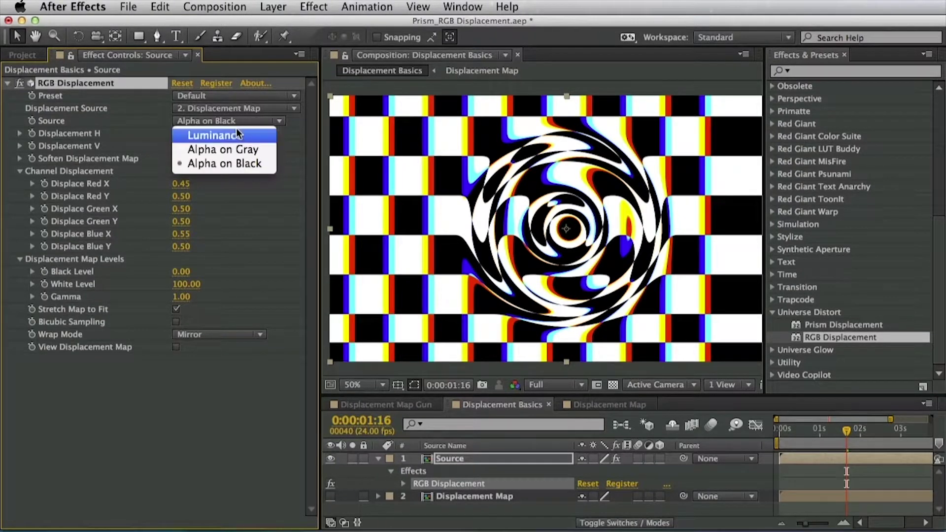
{"action": "left_click", "coordinate": [235, 131]}
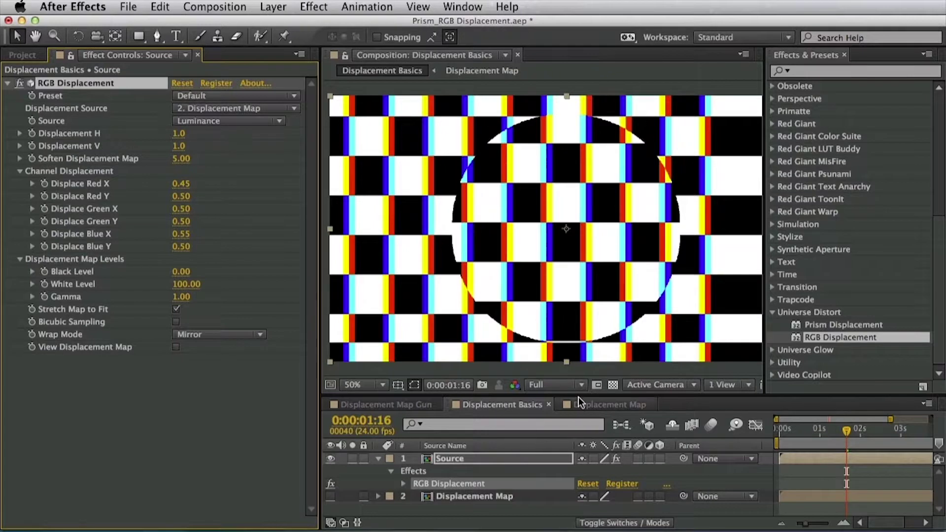
{"action": "left_click", "coordinate": [609, 405]}
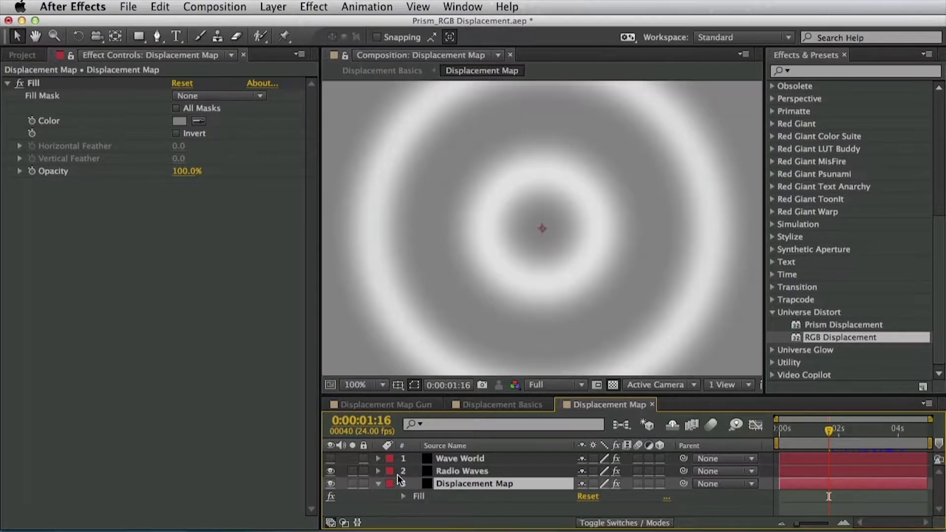
{"action": "left_click", "coordinate": [519, 407]}
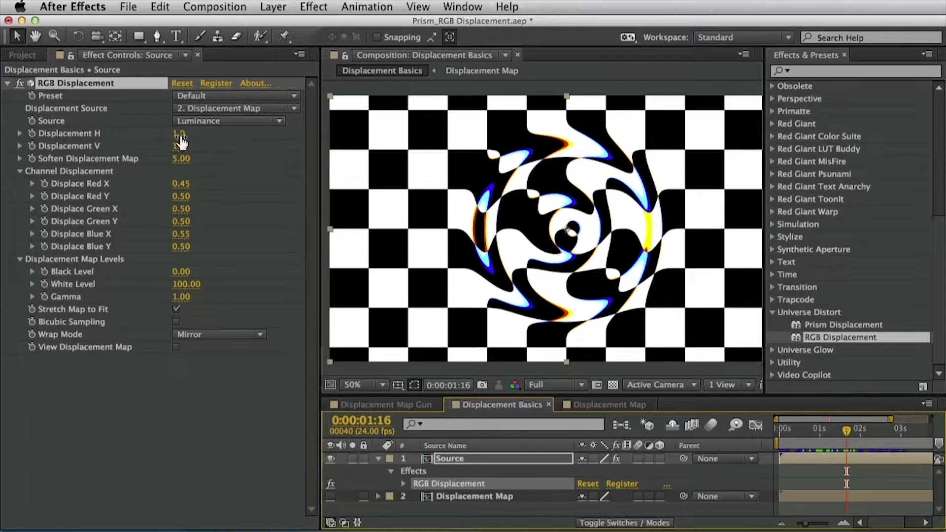
In RGB Displacement, set Displacement H to 1.1, V to 3.4, softening to 22.90, Red Y to 0.56, Green X to 0.47 and Blue X to 0.60
{"action": "left_click_drag", "start_coordinate": [182, 142], "coordinate": [393, 120]}
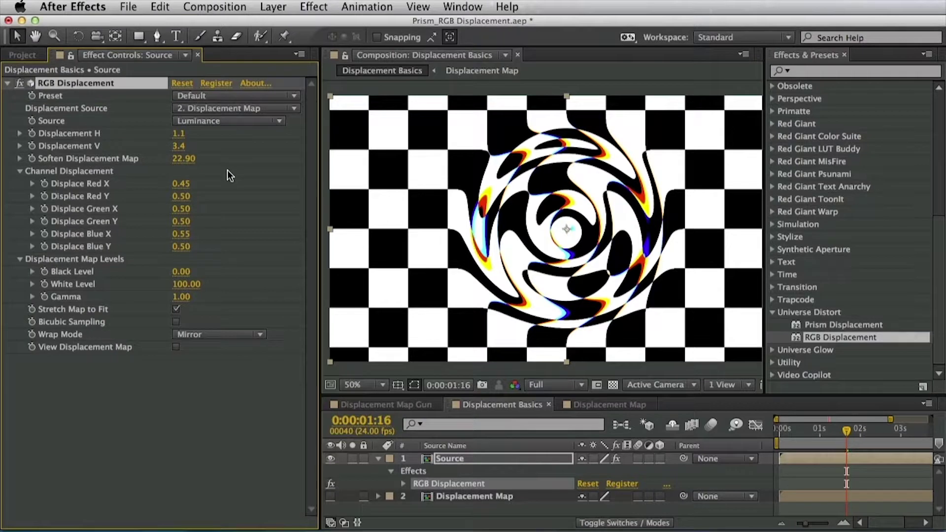
{"action": "key", "text": "period"}
{"action": "key", "text": "space"}
{"action": "left_click_drag", "start_coordinate": [485, 186], "coordinate": [553, 243]}
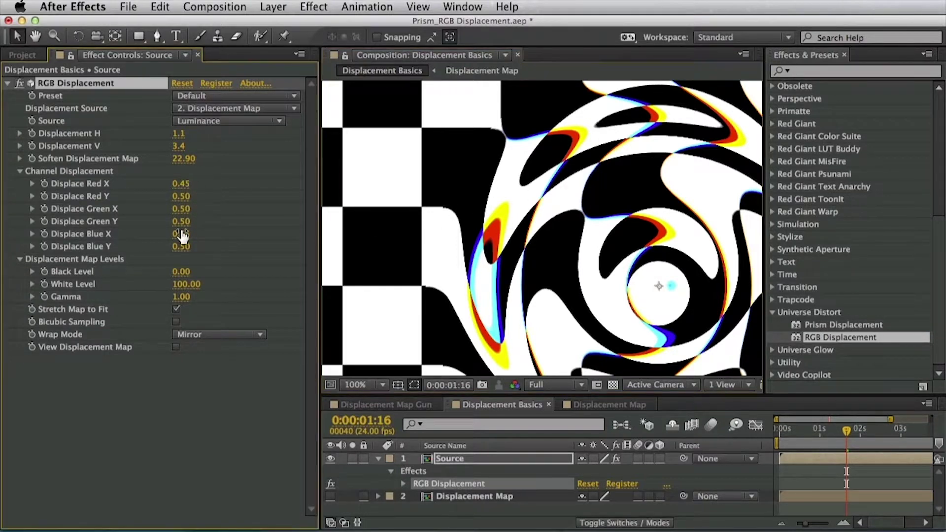
{"action": "left_click_drag", "start_coordinate": [181, 196], "coordinate": [216, 230]}
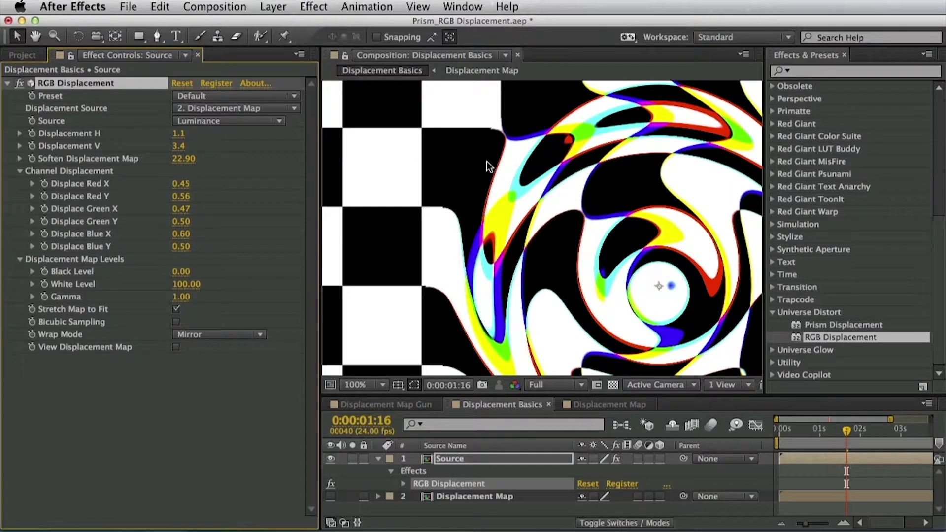
{"action": "key", "text": "space"}
{"action": "left_click_drag", "start_coordinate": [530, 202], "coordinate": [547, 188]}
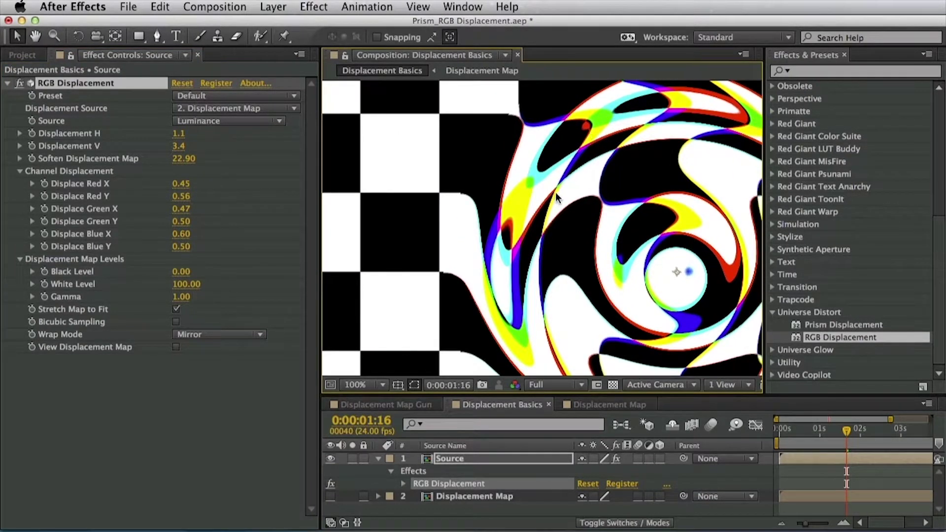
Apply Compound Blur to the Source layer and use the Displacement Map layer as its blur layer
{"action": "left_click", "coordinate": [313, 7]}
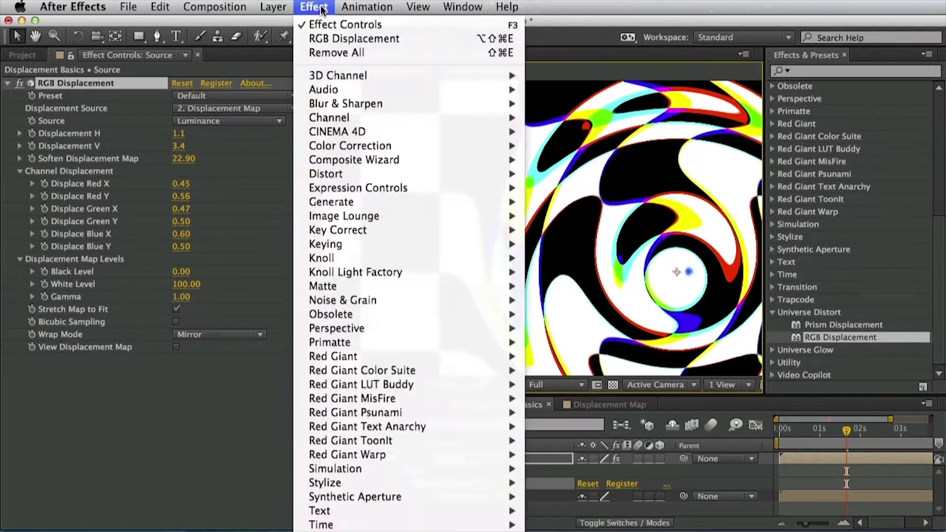
{"action": "mouse_move", "coordinate": [345, 102]}
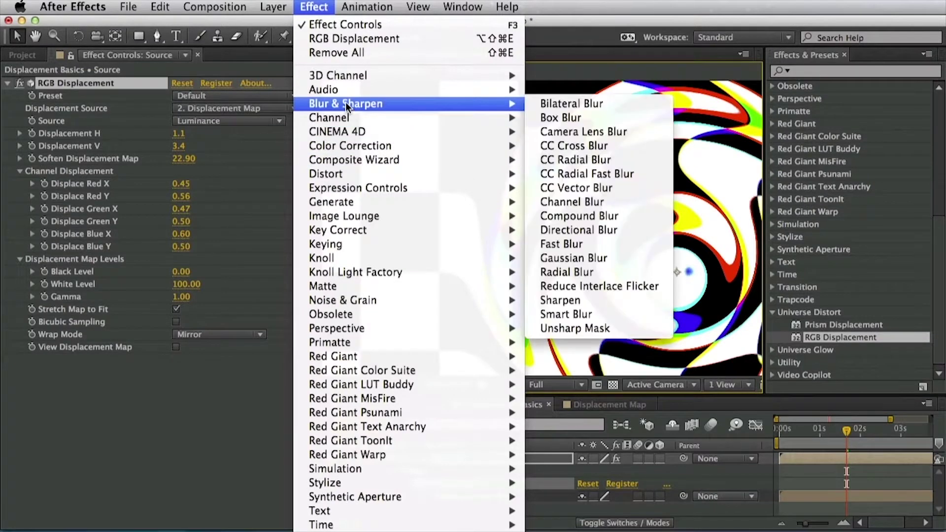
{"action": "left_click", "coordinate": [605, 215]}
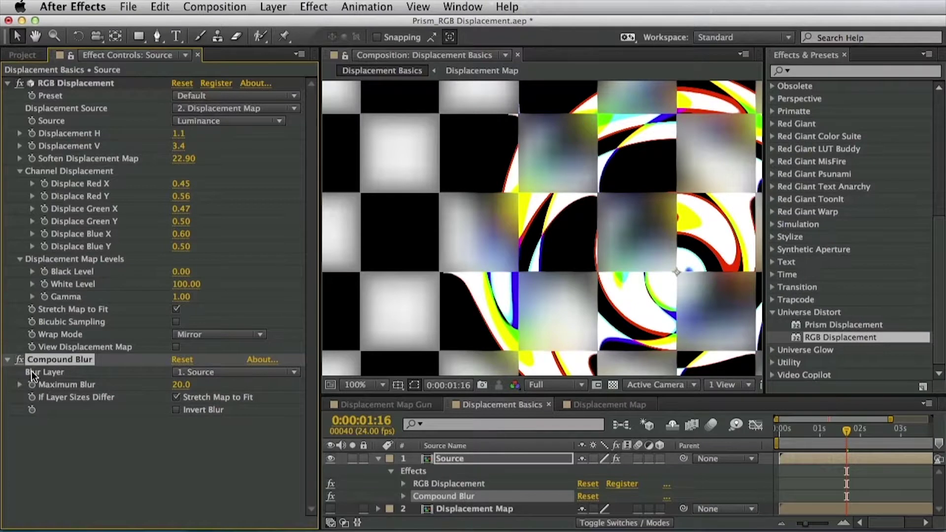
{"action": "left_click", "coordinate": [194, 370]}
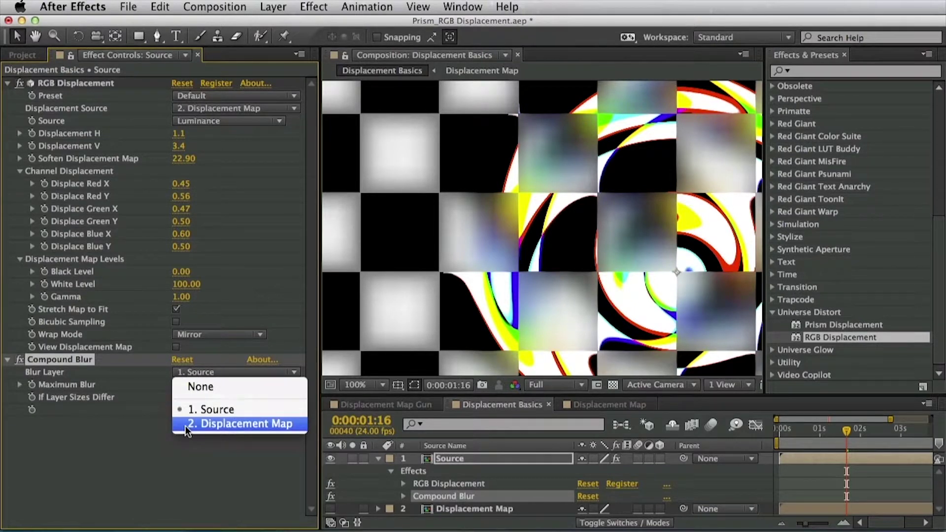
{"action": "left_click", "coordinate": [252, 430]}
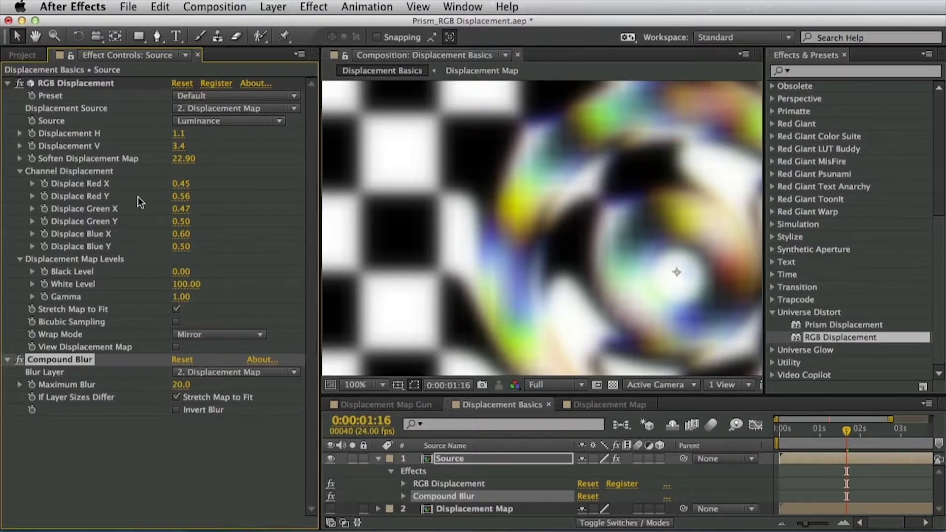
Change the Fill color of the solid in the Displacement Map composition to black (000000) and return to Displacement Basics
{"action": "left_click", "coordinate": [593, 408]}
{"action": "key", "text": "e"}
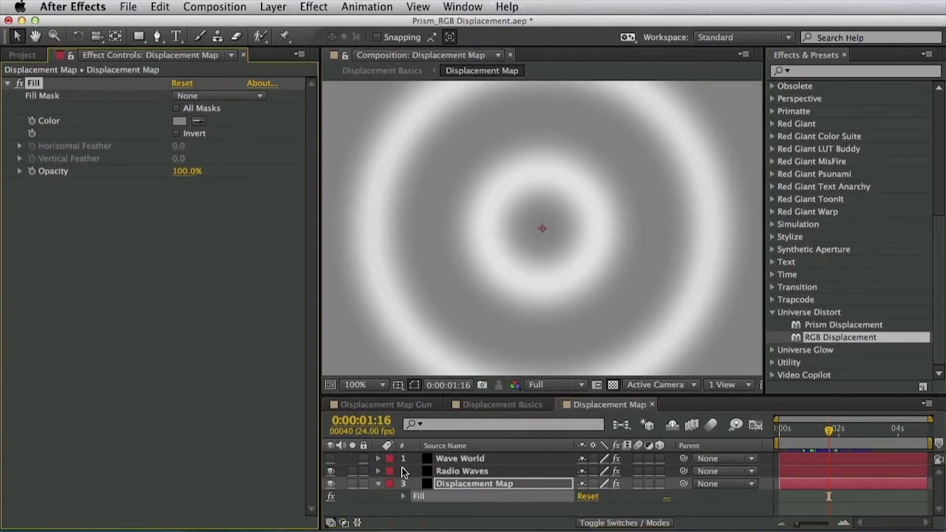
{"action": "left_click", "coordinate": [181, 122]}
{"action": "left_click_drag", "start_coordinate": [590, 412], "coordinate": [590, 427]}
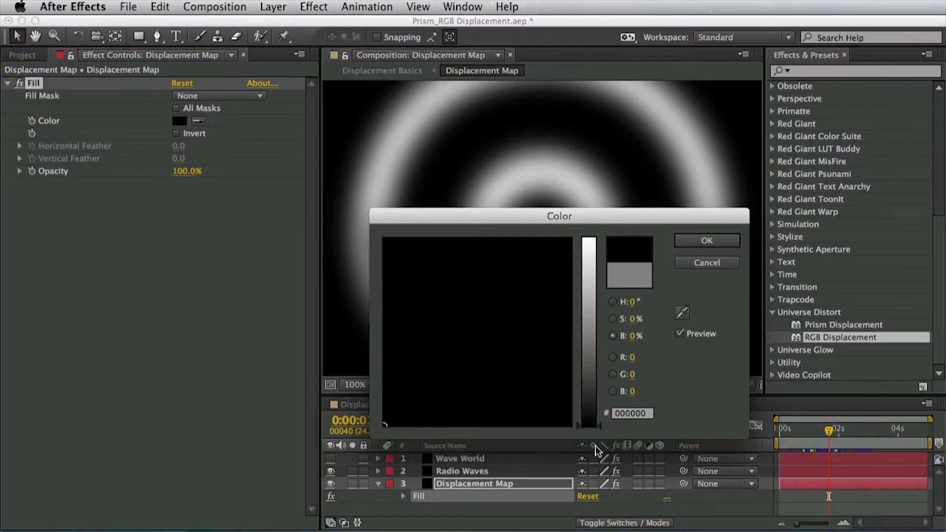
{"action": "left_click", "coordinate": [707, 243]}
{"action": "left_click", "coordinate": [487, 406]}
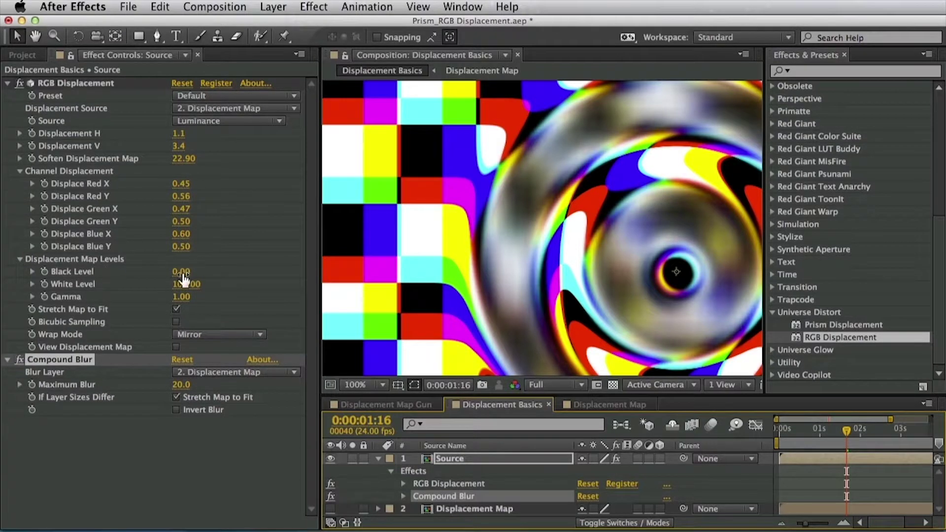
Set the Black Level of the RGB Displacement map levels to -100
{"action": "left_click_drag", "start_coordinate": [181, 272], "coordinate": [184, 271]}
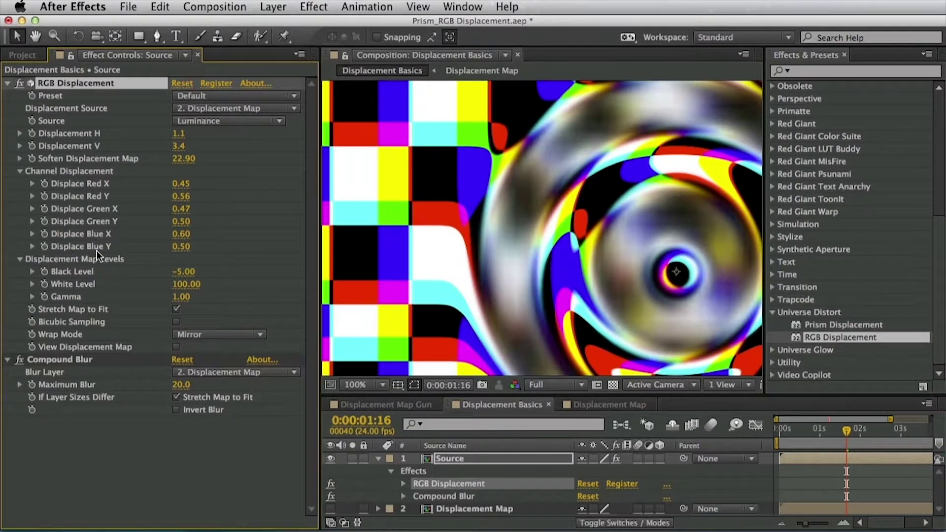
{"action": "key", "text": "super+z"}
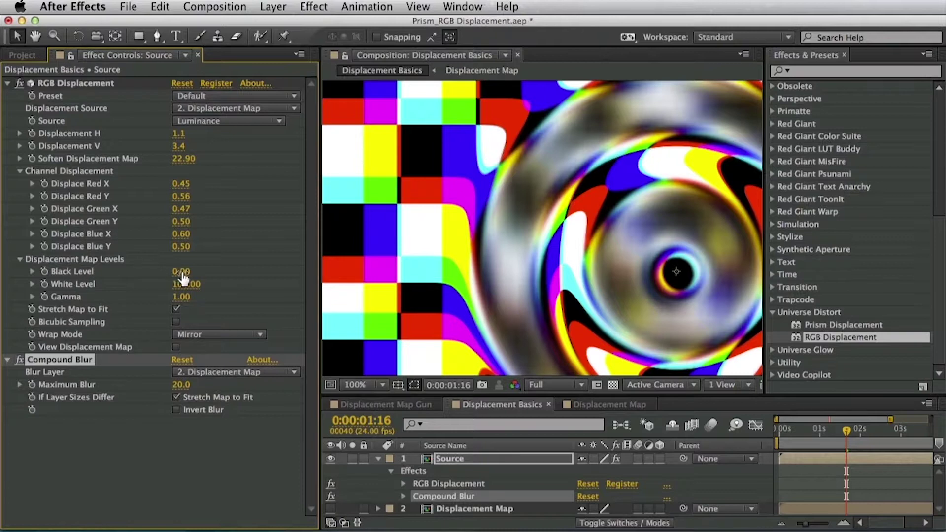
{"action": "left_click_drag", "start_coordinate": [183, 272], "coordinate": [110, 280]}
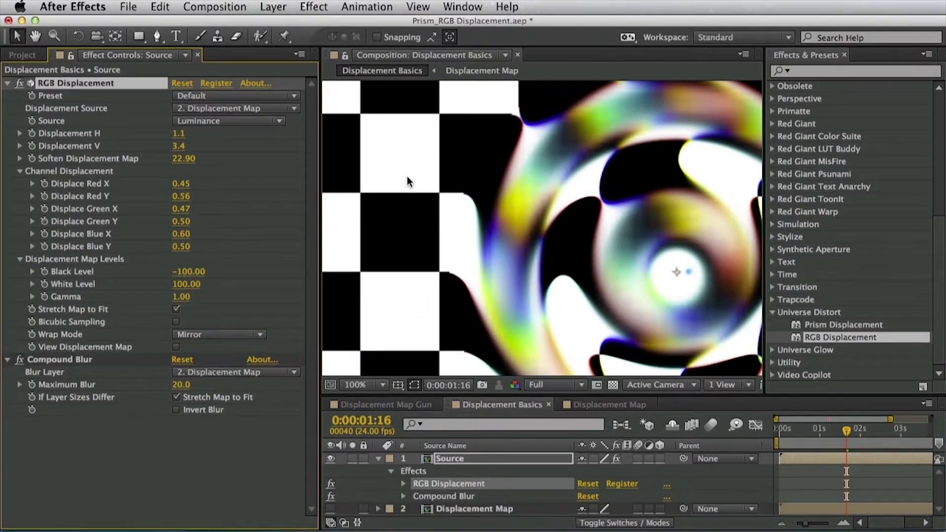
{"action": "key", "text": "space"}
{"action": "left_click_drag", "start_coordinate": [363, 215], "coordinate": [345, 184]}
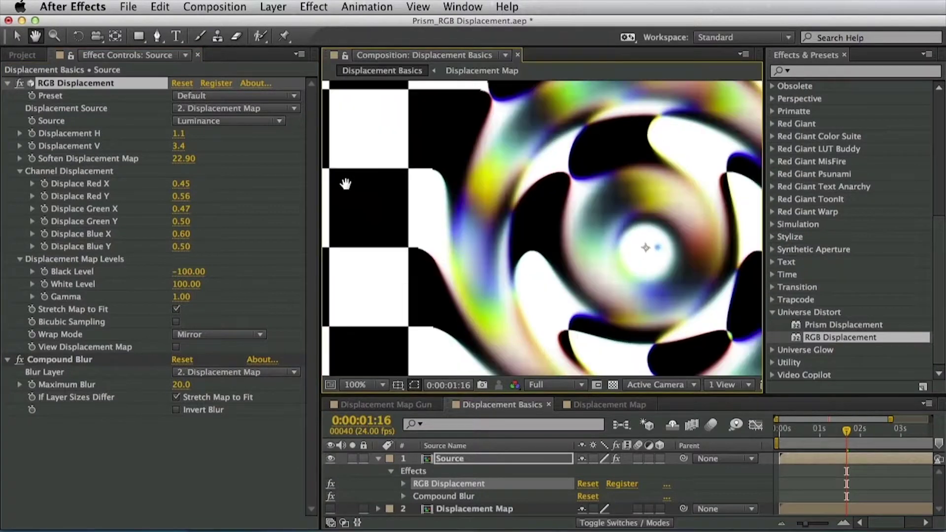
Scrub the Displacement Basics animation to 0:00:02:17 and compare the RGB Displacement result with and without Bicubic Sampling
{"action": "mouse_move", "coordinate": [847, 432]}
{"action": "left_mouse_down"}
{"action": "mouse_move", "coordinate": [796, 434]}
{"action": "mouse_move", "coordinate": [847, 434]}
{"action": "left_mouse_up"}
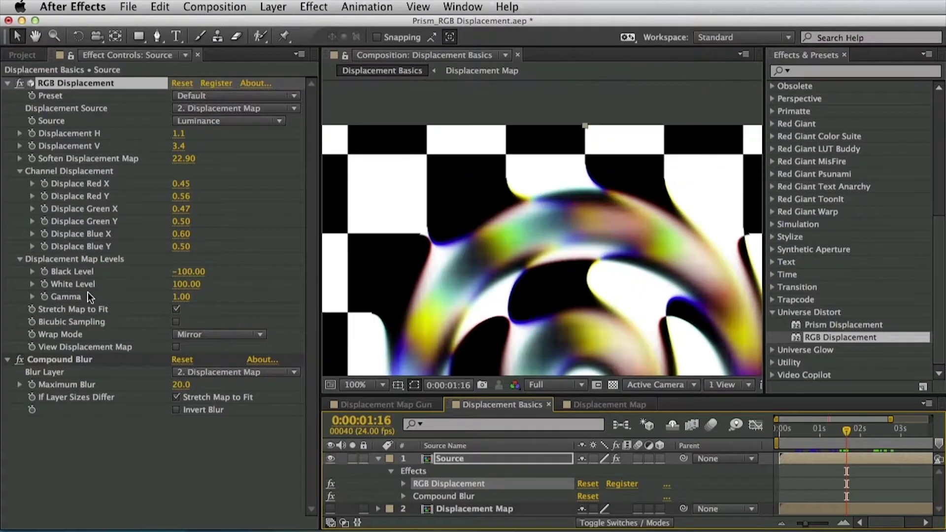
{"action": "key", "text": "space"}
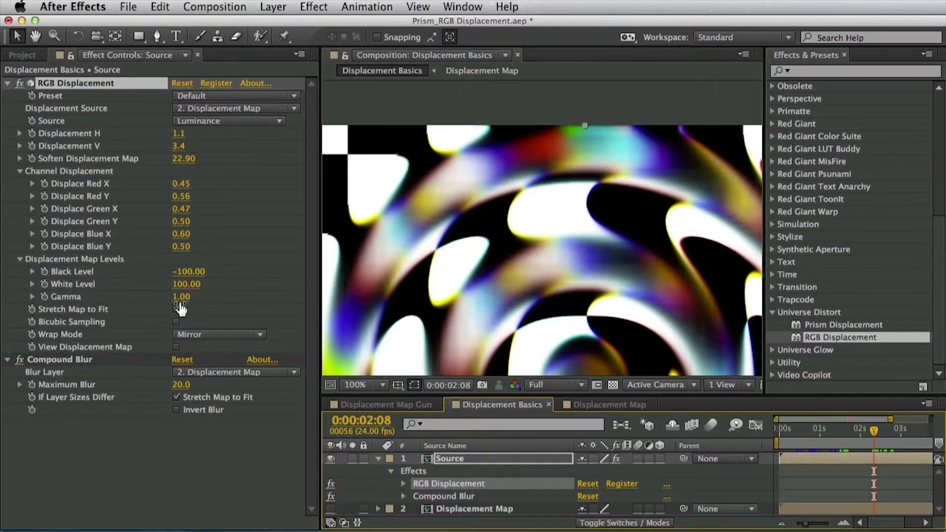
{"action": "left_click_drag", "start_coordinate": [842, 430], "coordinate": [889, 439]}
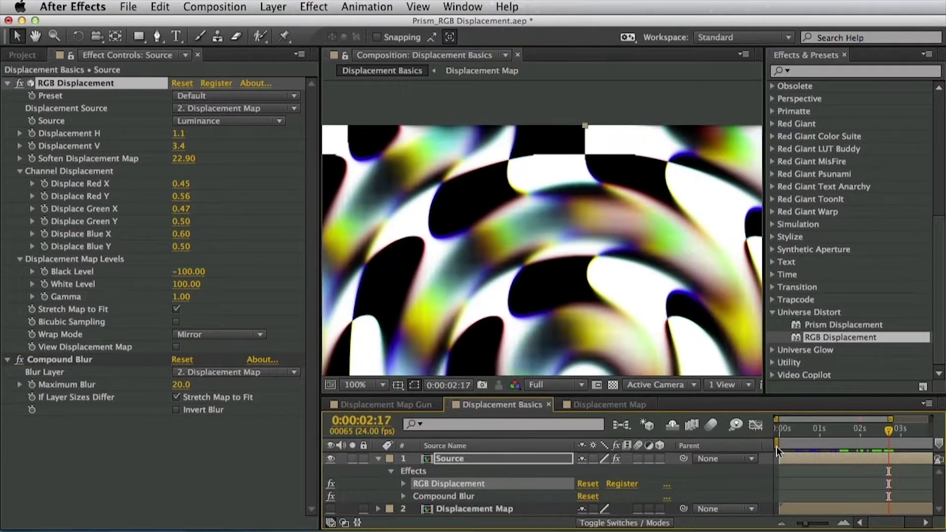
{"action": "left_click", "coordinate": [177, 322]}
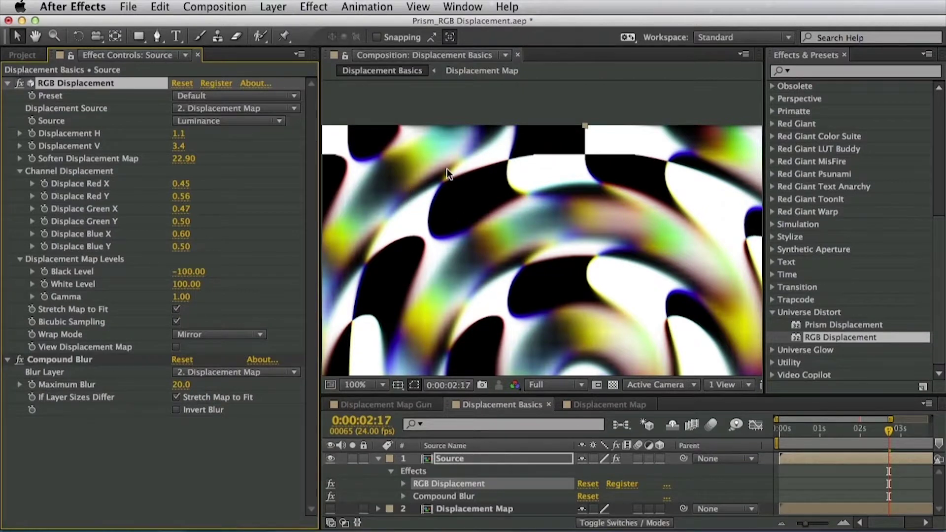
{"action": "left_click", "coordinate": [175, 323]}
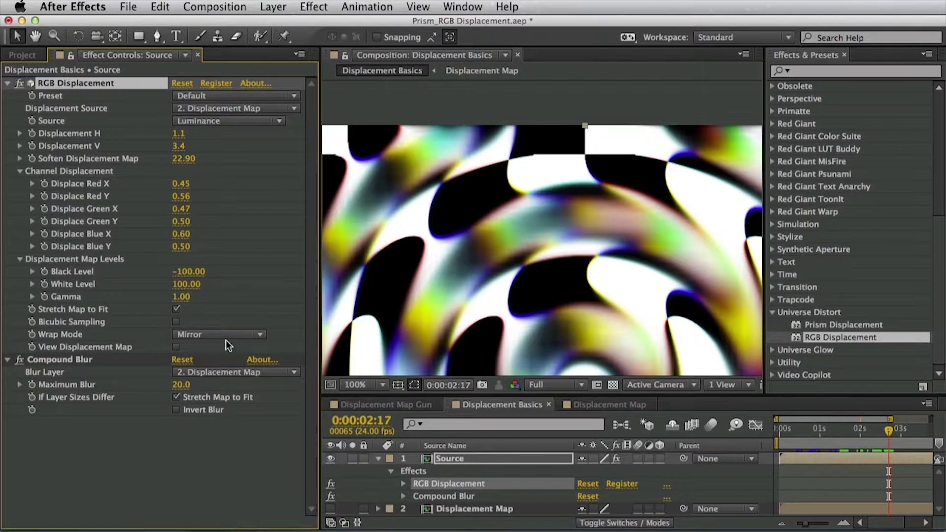
Turn off Compound Blur on the Source layer and set the RGB Displacement wrap mode to Repeat
{"action": "left_click", "coordinate": [19, 361]}
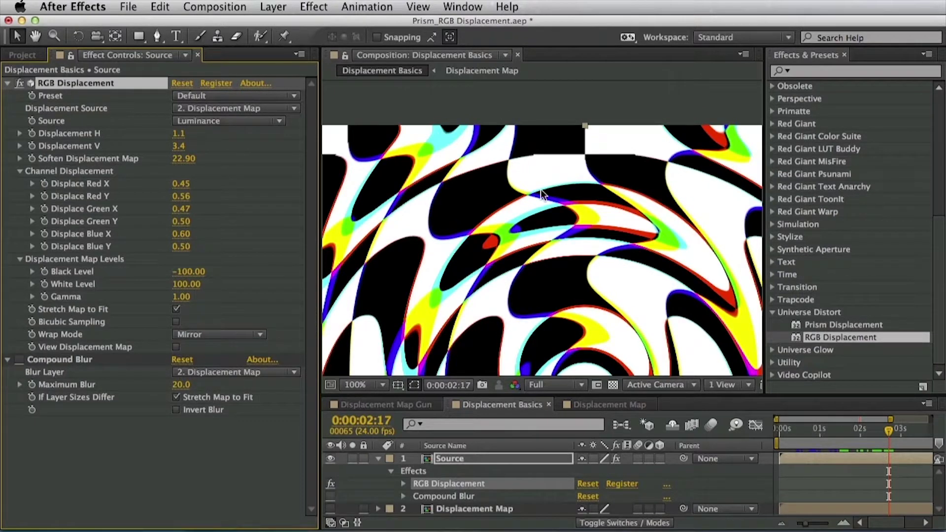
{"action": "left_click", "coordinate": [217, 336]}
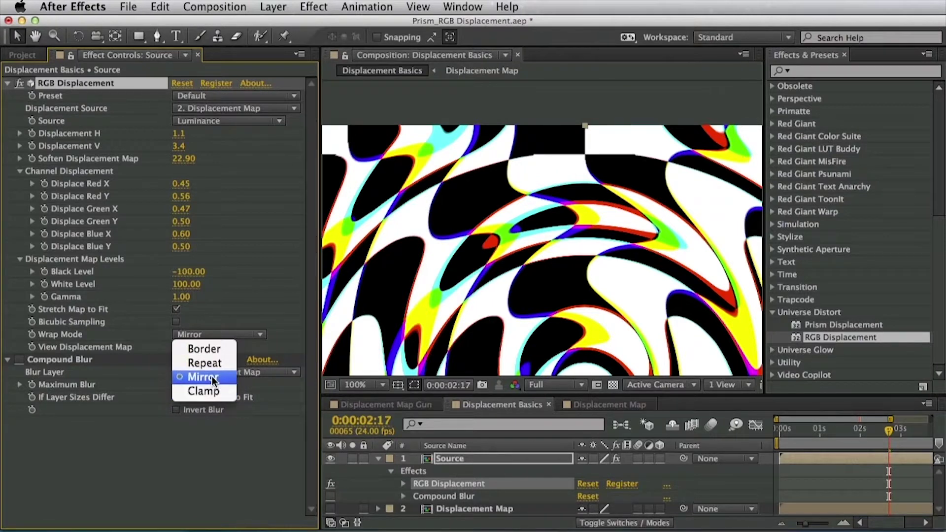
{"action": "left_click", "coordinate": [205, 365]}
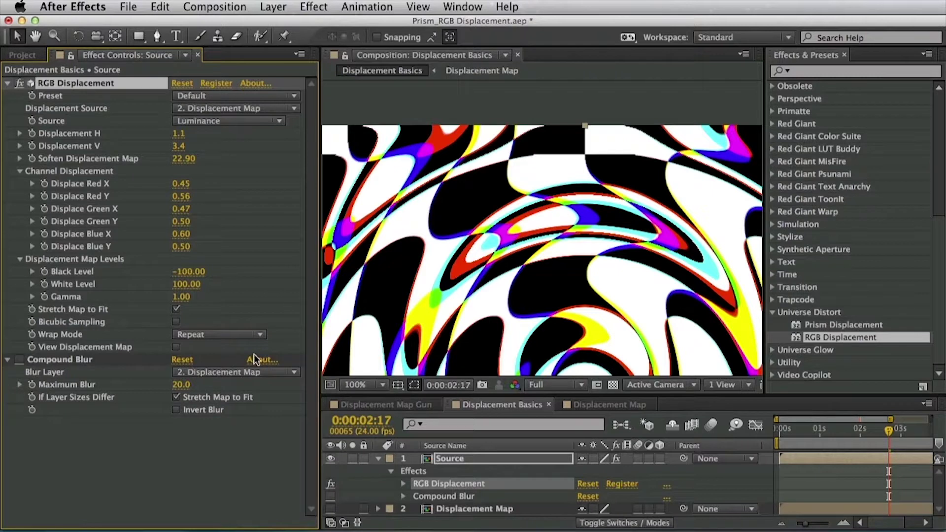
View the displacement map used by RGB Displacement and return to the displaced checkerboard
{"action": "left_click", "coordinate": [177, 347]}
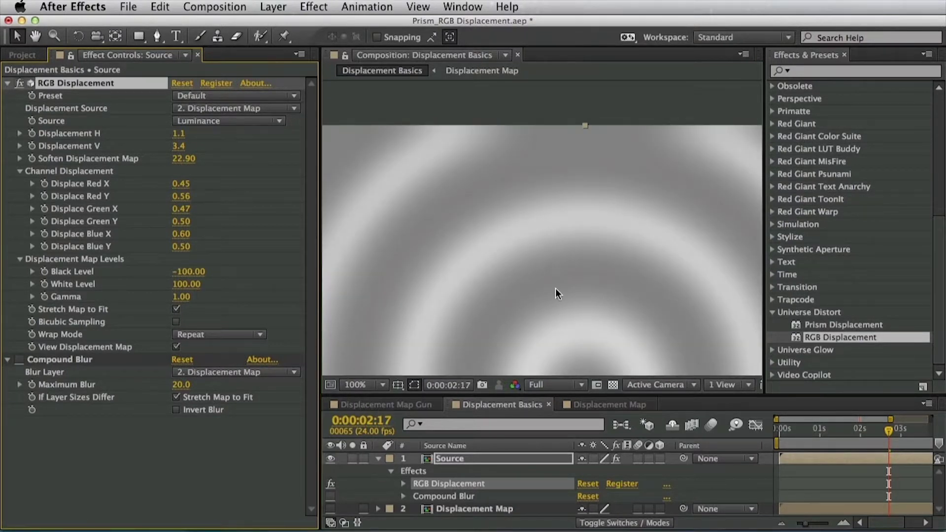
{"action": "left_click_drag", "start_coordinate": [555, 289], "coordinate": [562, 270]}
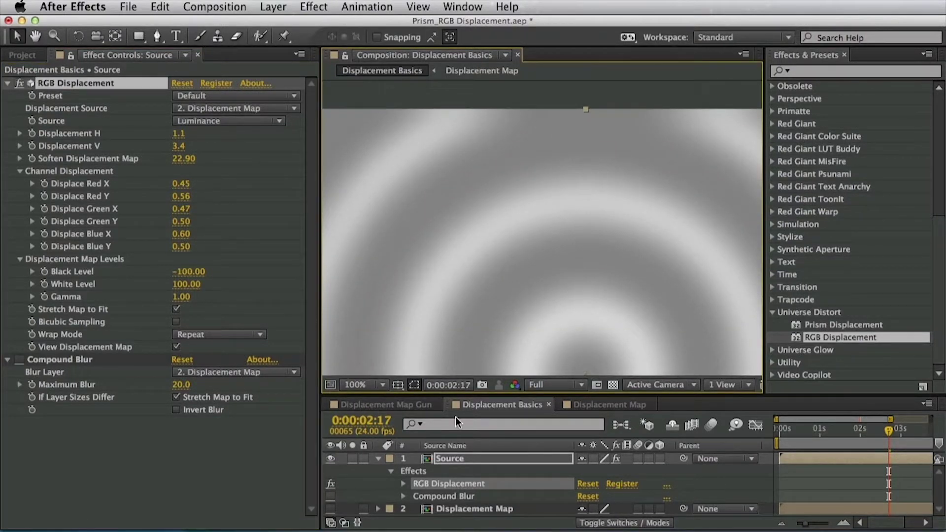
{"action": "left_click", "coordinate": [177, 347]}
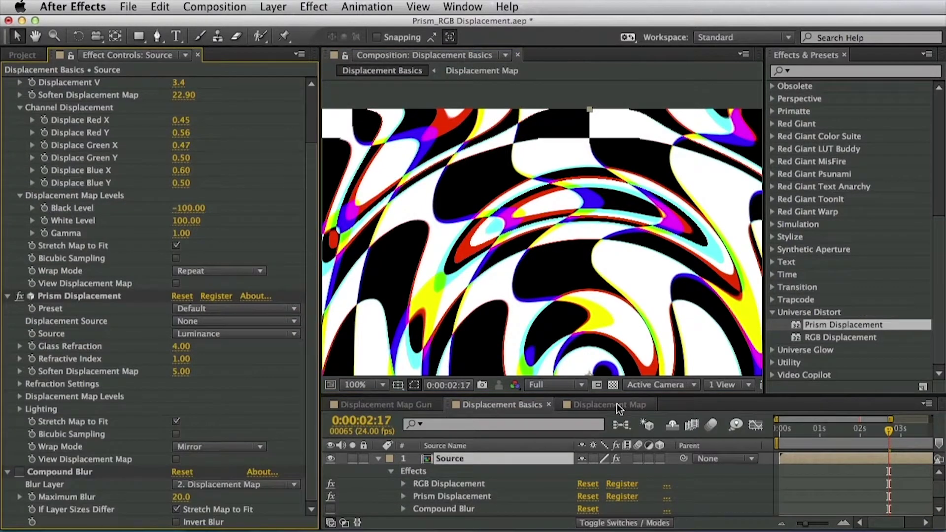
Set the Fill color brightness of the solid in the Displacement Map composition to 50% and return to Displacement Basics
{"action": "left_click", "coordinate": [610, 404]}
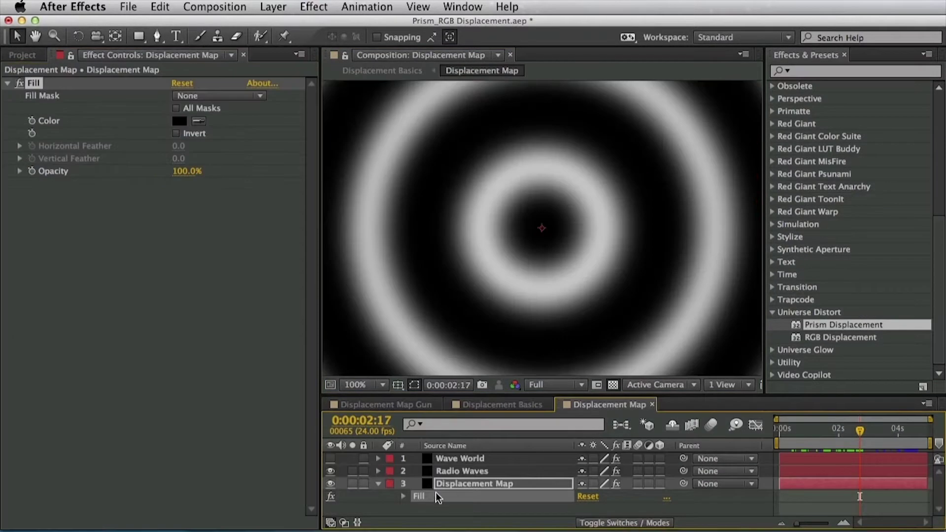
{"action": "left_click", "coordinate": [179, 121]}
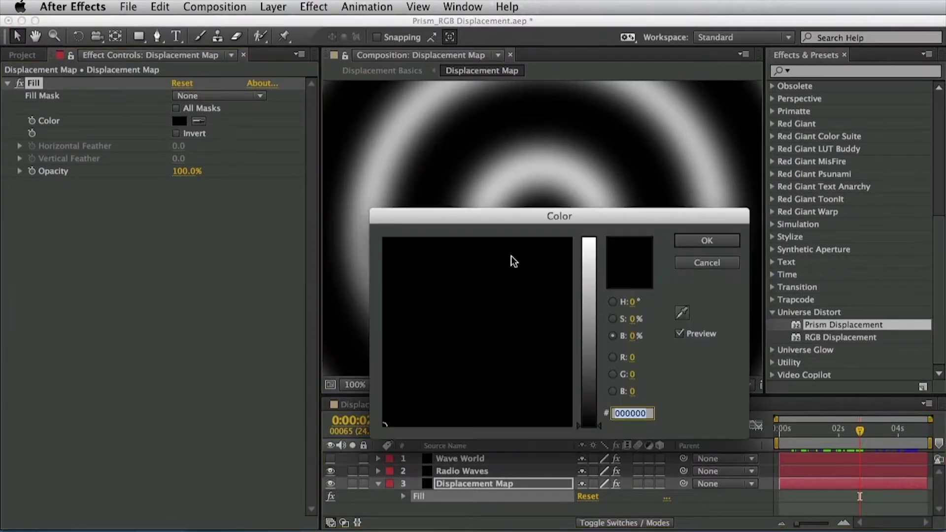
{"action": "left_click", "coordinate": [632, 336]}
{"action": "type", "text": "50"}
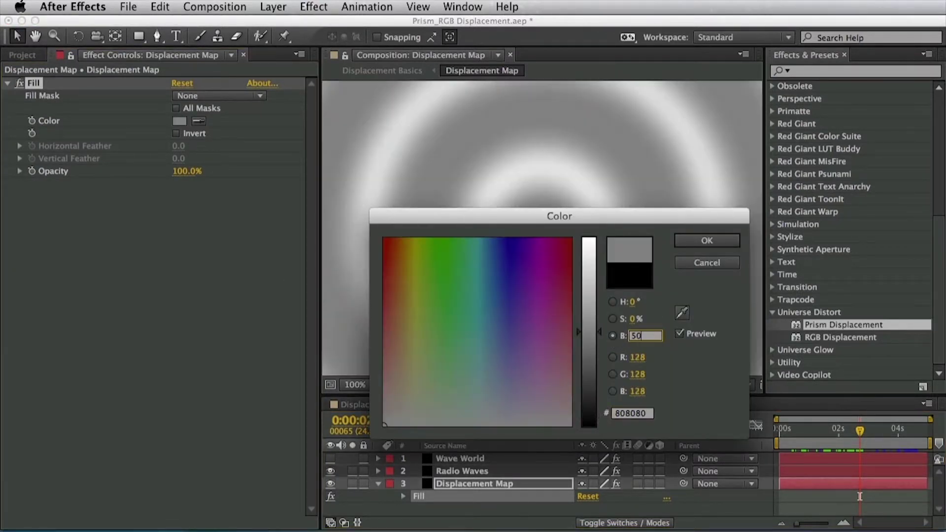
{"action": "key", "text": "Return"}
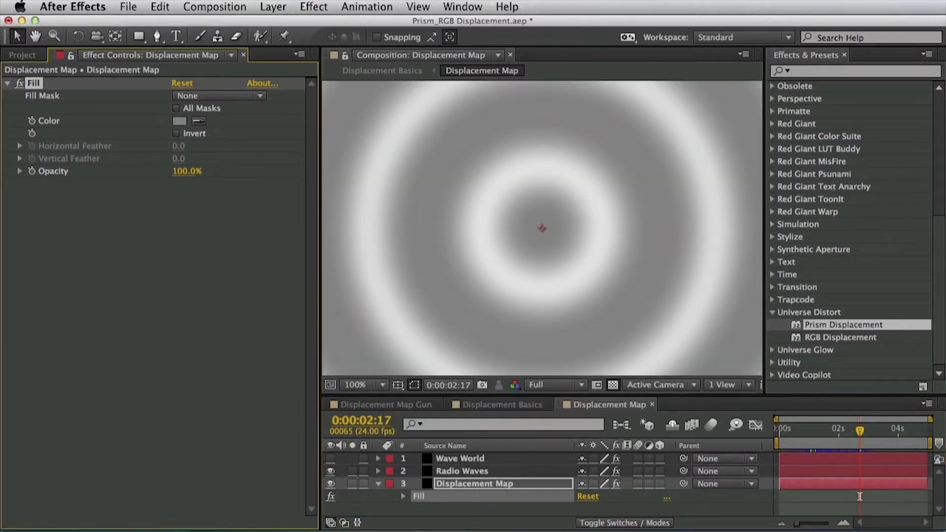
{"action": "left_click", "coordinate": [516, 403]}
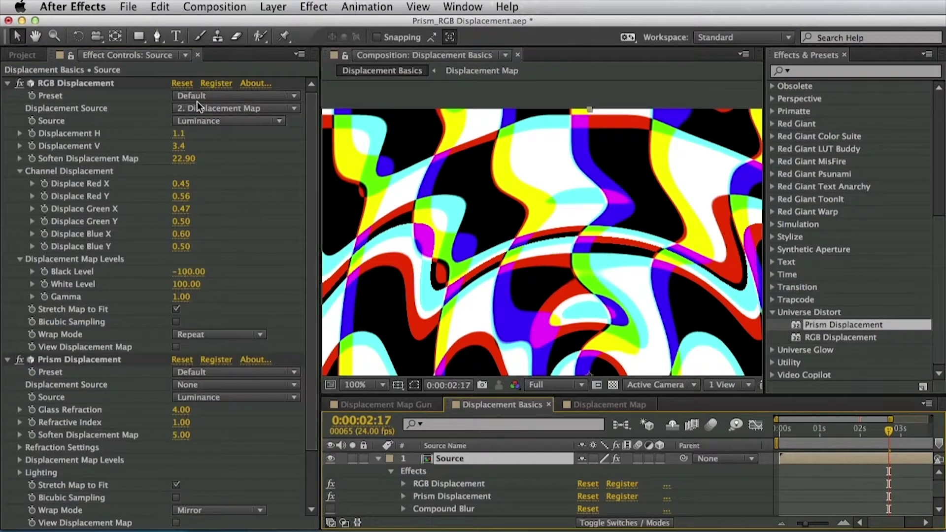
Reset RGB Displacement to its defaults and assign the Displacement Map layer as its displacement source
{"action": "left_click", "coordinate": [183, 83]}
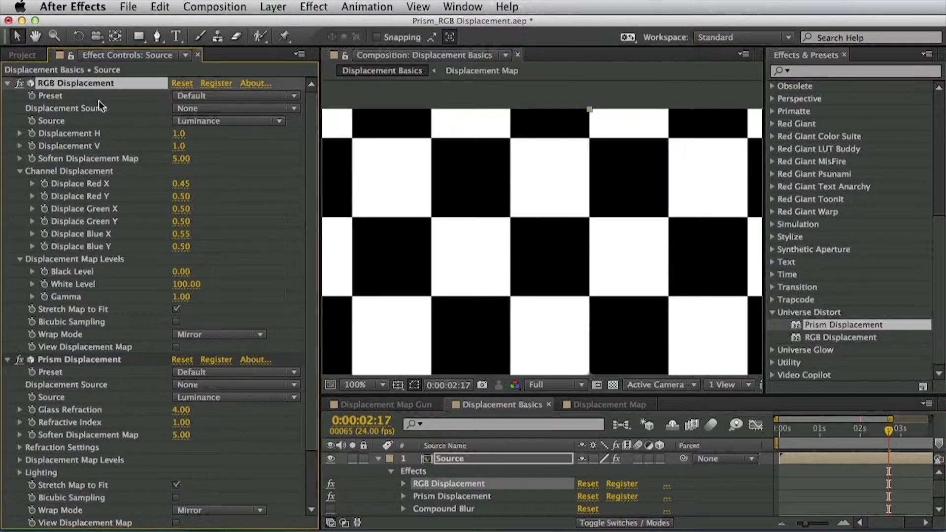
{"action": "left_click", "coordinate": [198, 110]}
{"action": "left_click", "coordinate": [249, 158]}
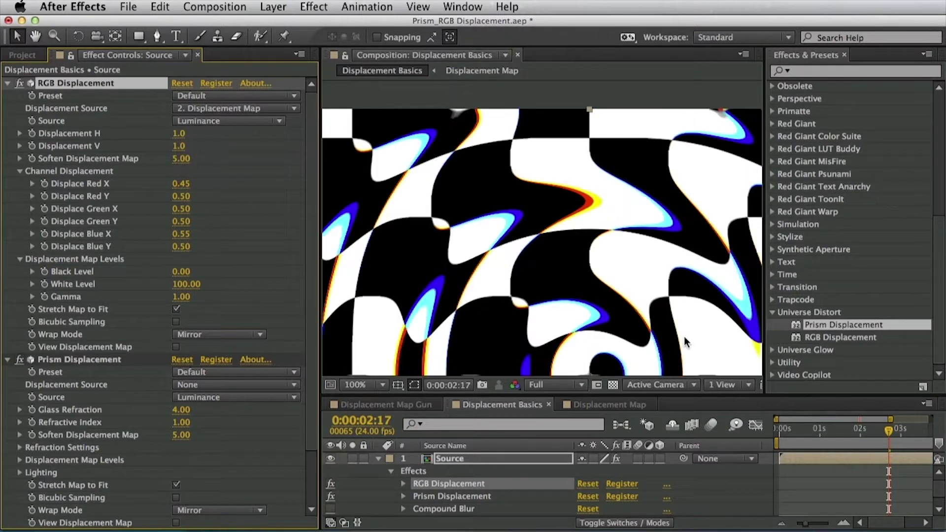
Review the full displaced frame and scrub the animation to 0:00:01:17
{"action": "scroll", "coordinate": [566, 268], "scroll_direction": "down", "scroll_amount": 2}
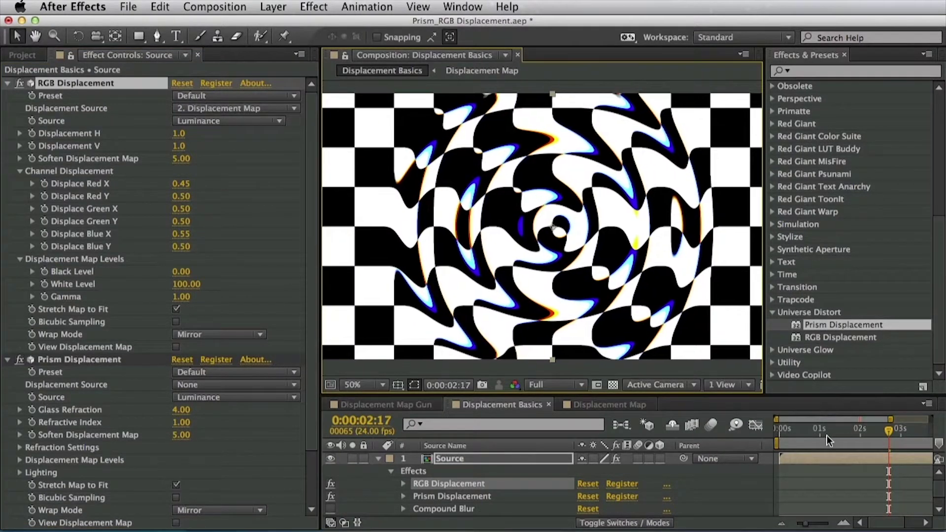
{"action": "left_click", "coordinate": [798, 430]}
{"action": "left_click_drag", "start_coordinate": [809, 428], "coordinate": [849, 436]}
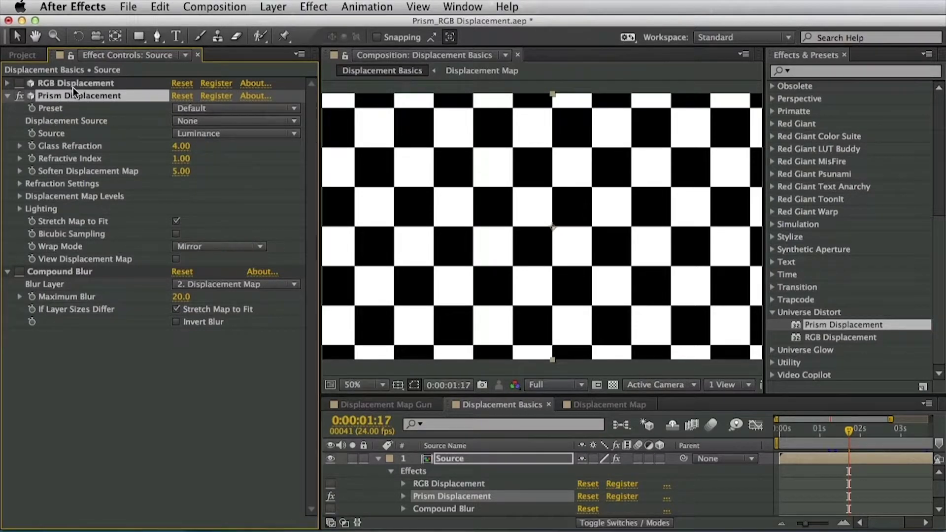
Set the Prism Displacement source to the Displacement Map layer and inspect the refraction at 100% magnification
{"action": "left_click", "coordinate": [198, 121]}
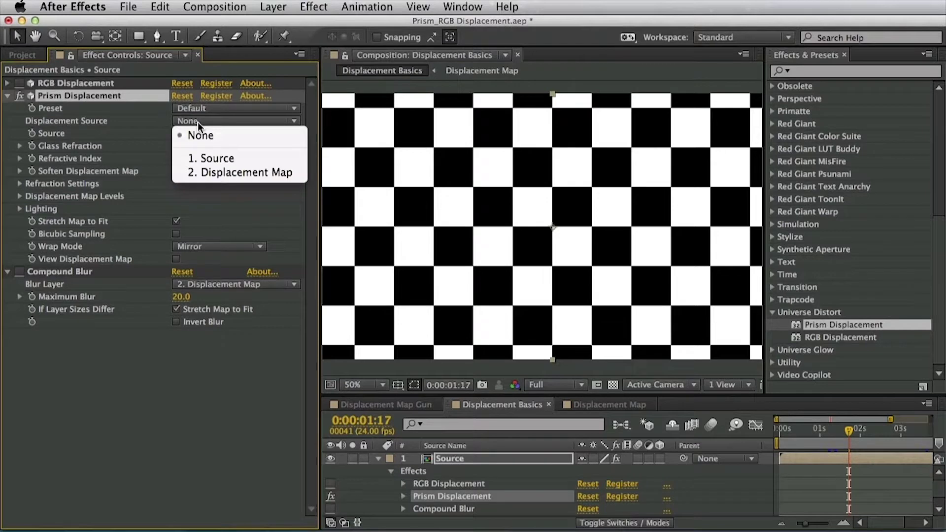
{"action": "left_click", "coordinate": [197, 172]}
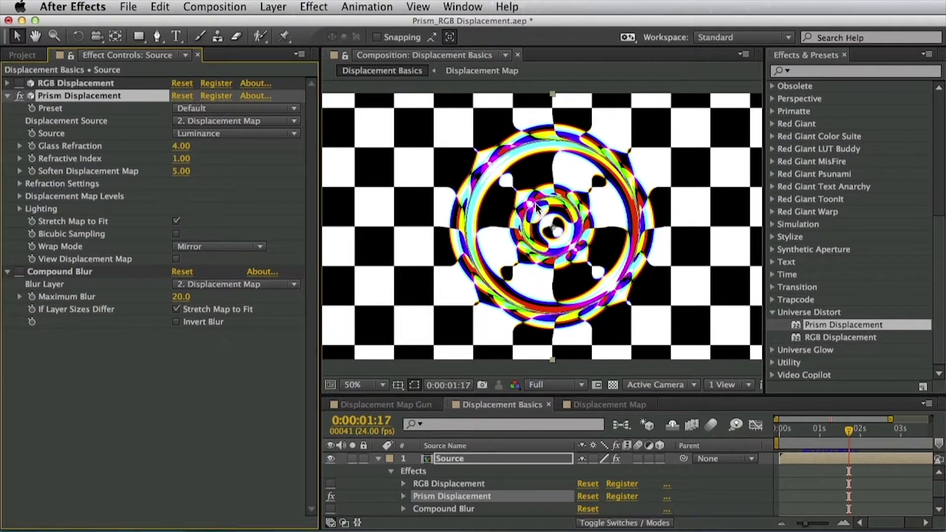
{"action": "key", "text": "period"}
{"action": "key", "text": "space"}
{"action": "left_click_drag", "start_coordinate": [515, 233], "coordinate": [605, 249]}
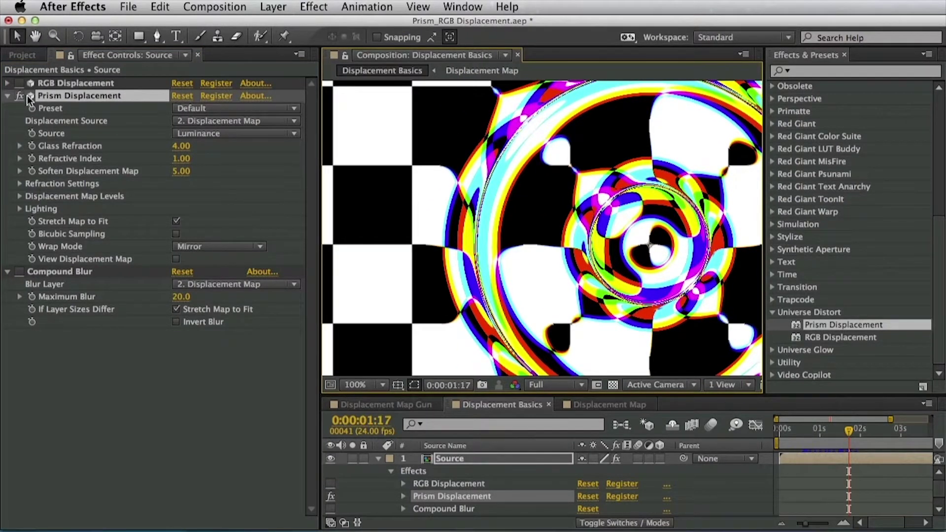
Turn RGB Displacement on in place of Prism Displacement and set its Displacement H and Displacement V to 2
{"action": "left_click", "coordinate": [27, 96]}
{"action": "left_click", "coordinate": [20, 83]}
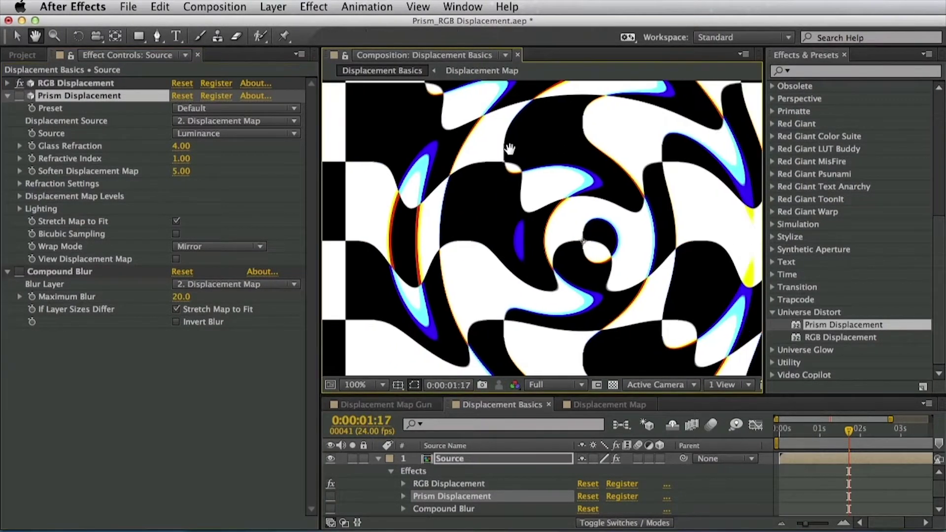
{"action": "left_click", "coordinate": [8, 83]}
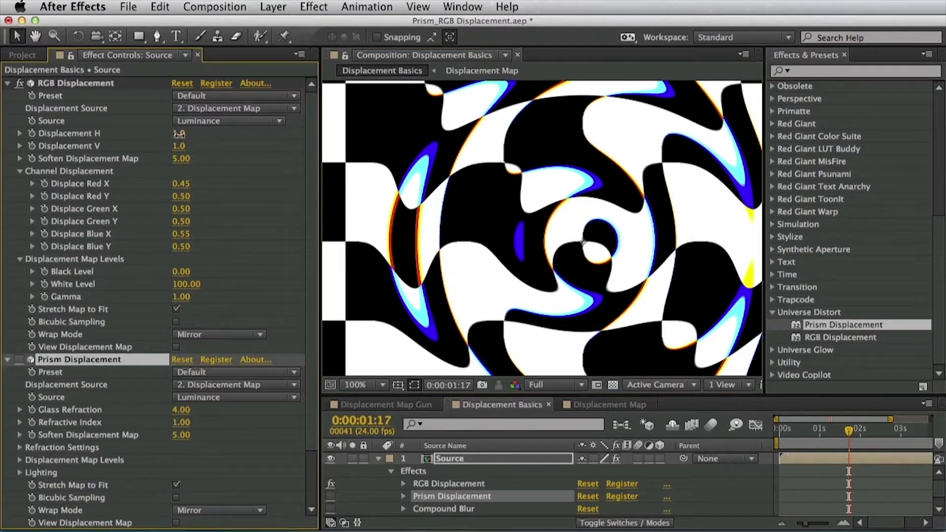
{"action": "left_click", "coordinate": [178, 135]}
{"action": "type", "text": "2"}
{"action": "left_click", "coordinate": [179, 148]}
{"action": "type", "text": "2"}
{"action": "left_click", "coordinate": [262, 143]}
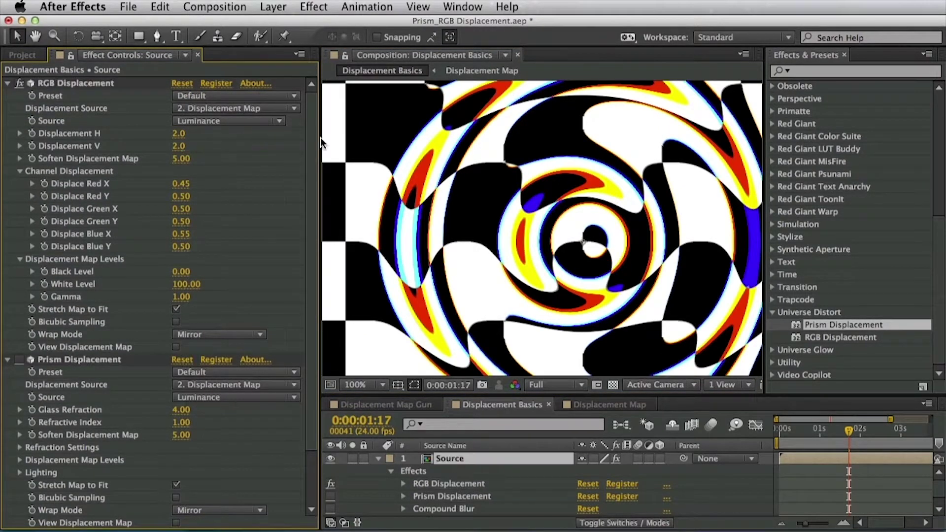
{"action": "left_click_drag", "start_coordinate": [529, 191], "coordinate": [505, 180]}
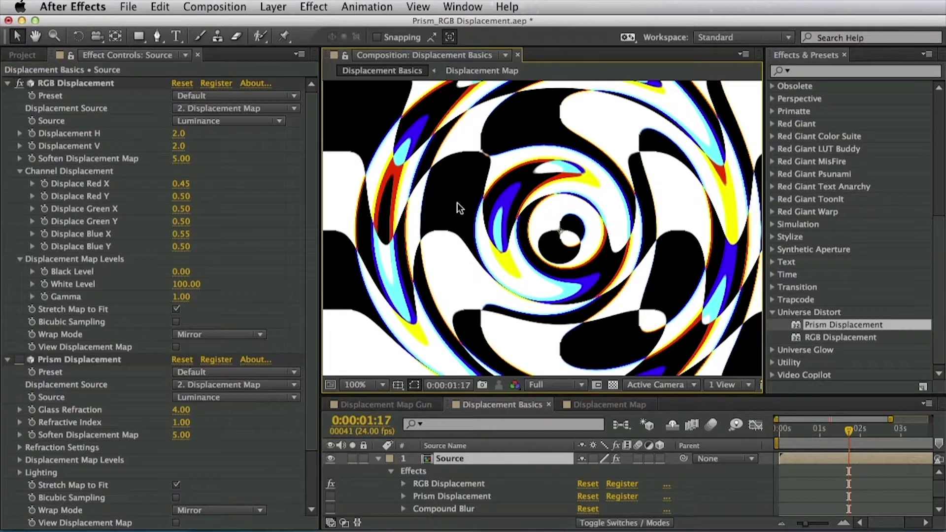
Turn RGB Displacement off, re-enable Prism Displacement and set its Glass Refraction to 2.50
{"action": "left_click", "coordinate": [7, 84]}
{"action": "left_click", "coordinate": [19, 83]}
{"action": "left_click", "coordinate": [20, 96]}
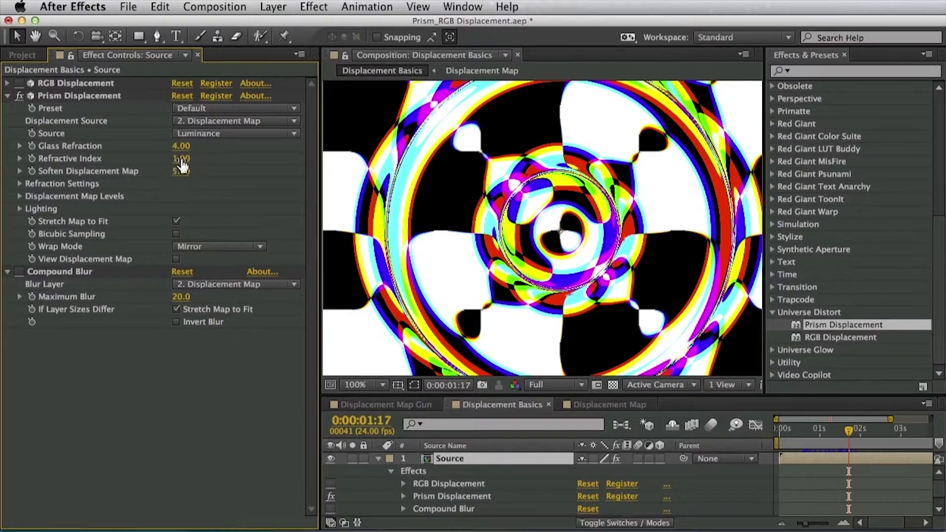
{"action": "mouse_move", "coordinate": [181, 146]}
{"action": "left_mouse_down"}
{"action": "mouse_move", "coordinate": [167, 154]}
{"action": "mouse_move", "coordinate": [186, 158]}
{"action": "left_mouse_up"}
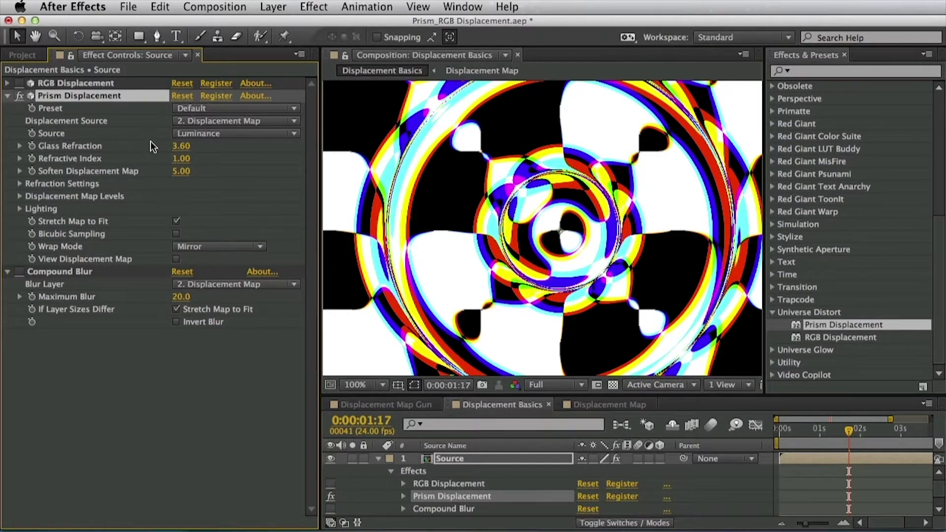
{"action": "left_click_drag", "start_coordinate": [180, 146], "coordinate": [128, 253]}
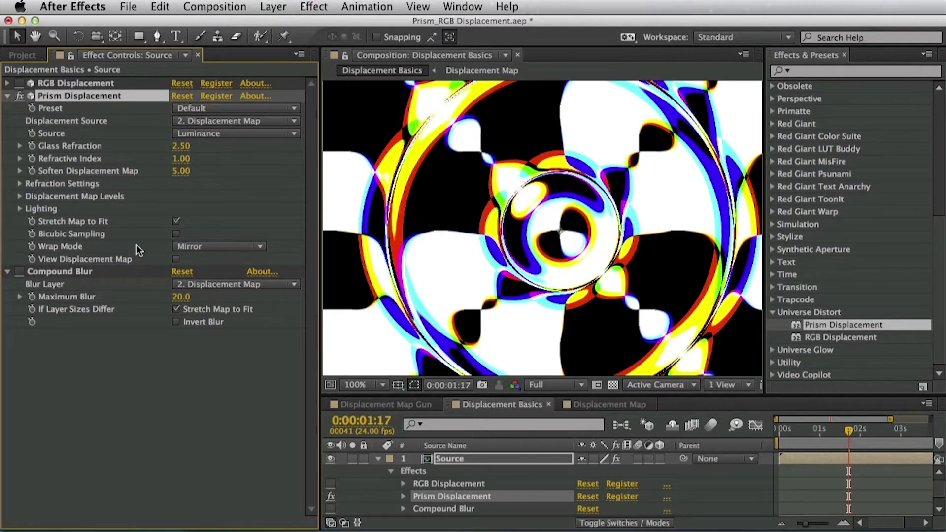
In Prism Displacement, set Red Refraction to 0.6 and Green Refraction to 1.1, and try adjusting the displacement map levels
{"action": "left_click", "coordinate": [20, 184]}
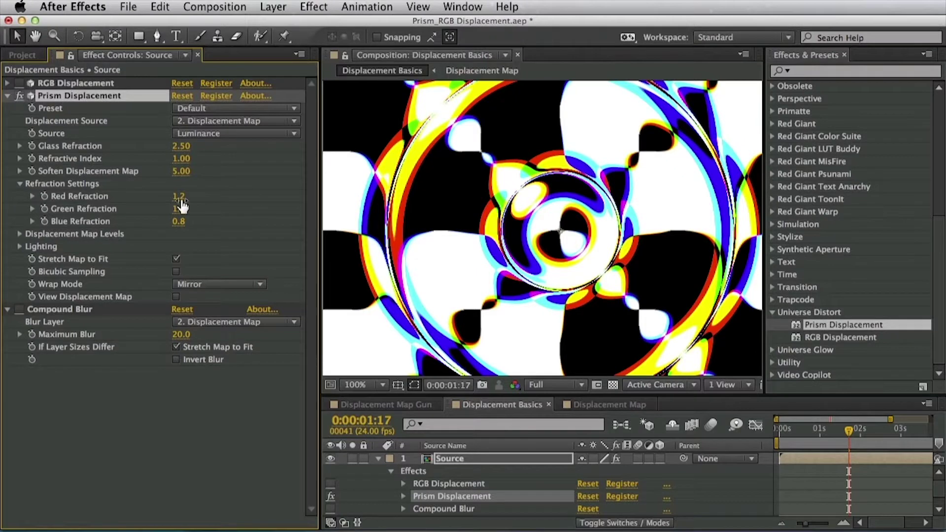
{"action": "mouse_move", "coordinate": [179, 196]}
{"action": "left_mouse_down"}
{"action": "mouse_move", "coordinate": [190, 195]}
{"action": "mouse_move", "coordinate": [176, 196]}
{"action": "mouse_move", "coordinate": [181, 209]}
{"action": "mouse_move", "coordinate": [198, 210]}
{"action": "mouse_move", "coordinate": [184, 210]}
{"action": "left_mouse_up"}
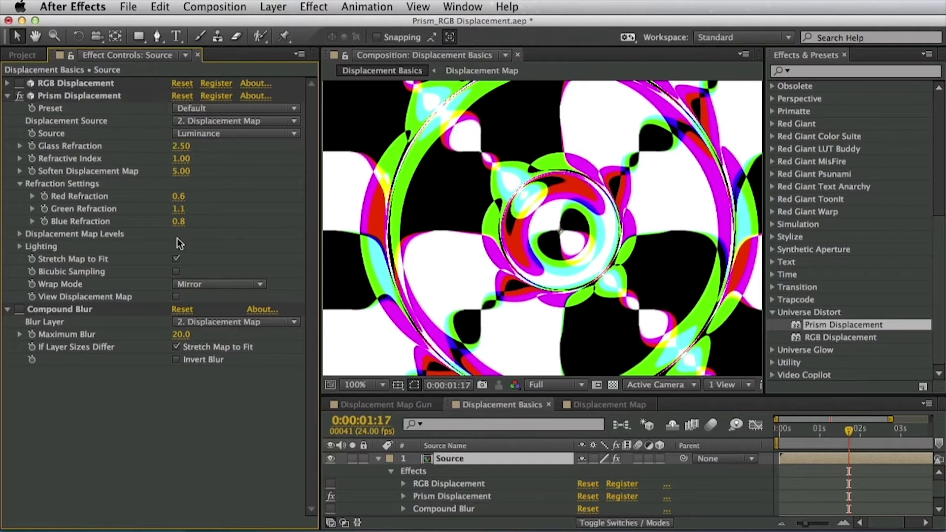
{"action": "left_click", "coordinate": [20, 234]}
{"action": "left_click_drag", "start_coordinate": [180, 246], "coordinate": [166, 248]}
{"action": "left_click", "coordinate": [20, 233]}
Set the Prism Displacement lighting to Light X 0.1 and Light Y 0.2, and switch to the Displacement Map Gun composition
{"action": "left_click", "coordinate": [20, 246]}
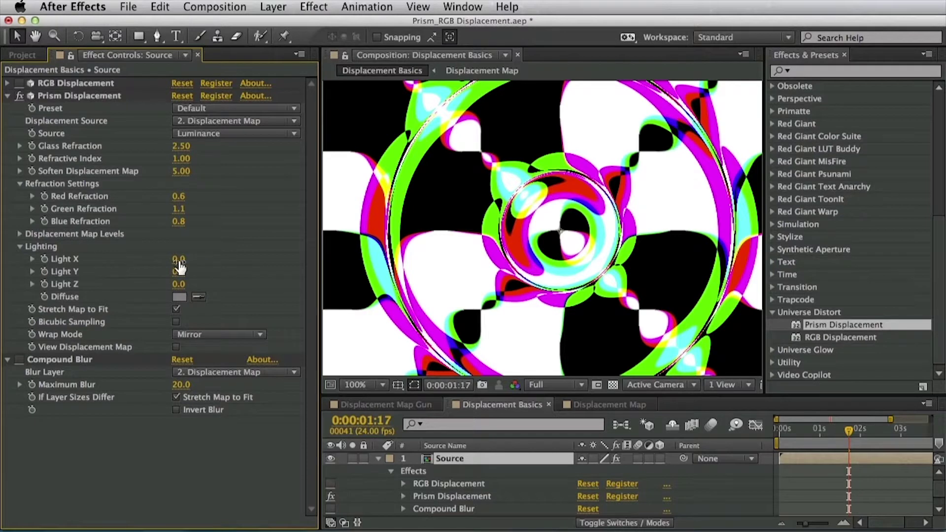
{"action": "mouse_move", "coordinate": [180, 266]}
{"action": "left_mouse_down"}
{"action": "mouse_move", "coordinate": [192, 267]}
{"action": "mouse_move", "coordinate": [183, 266]}
{"action": "left_mouse_up"}
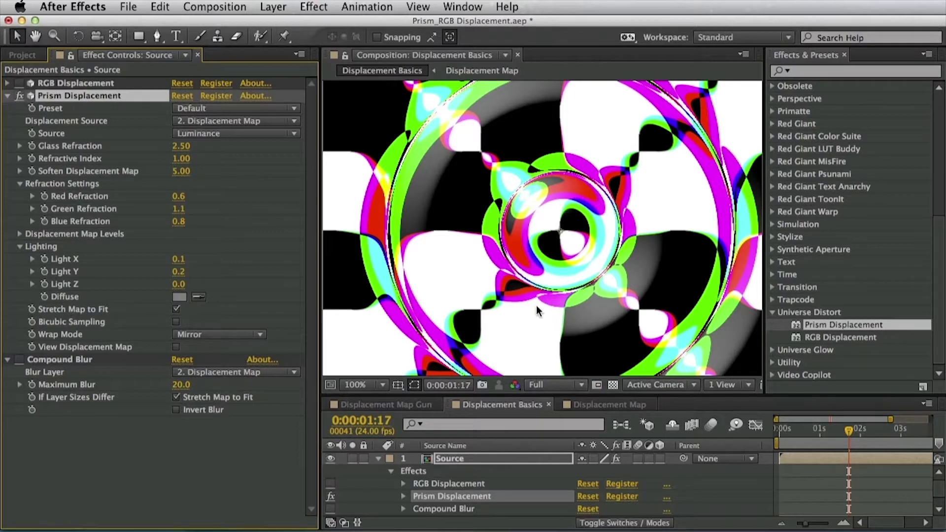
{"action": "left_click", "coordinate": [377, 404]}
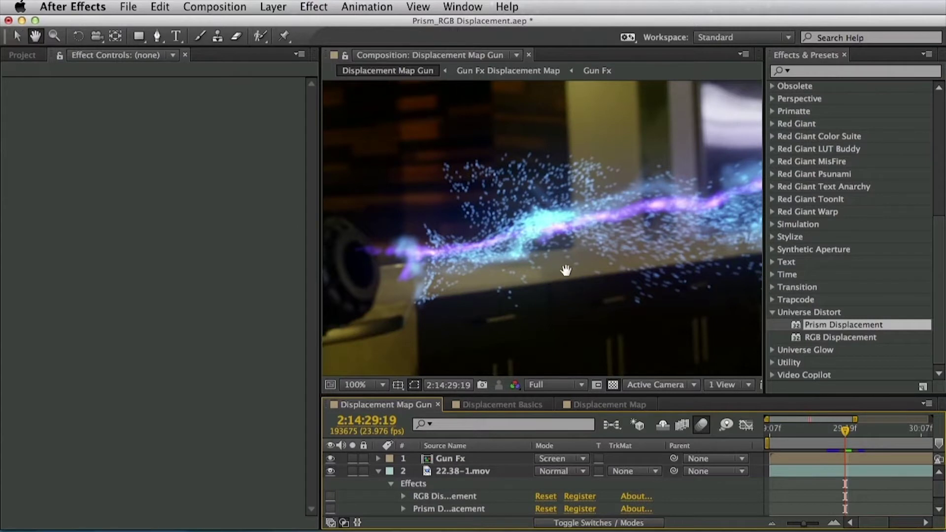
Inspect the gun's beam in the Displacement Map Gun composition and move the current time to 2:14:29:16
{"action": "key", "text": "space"}
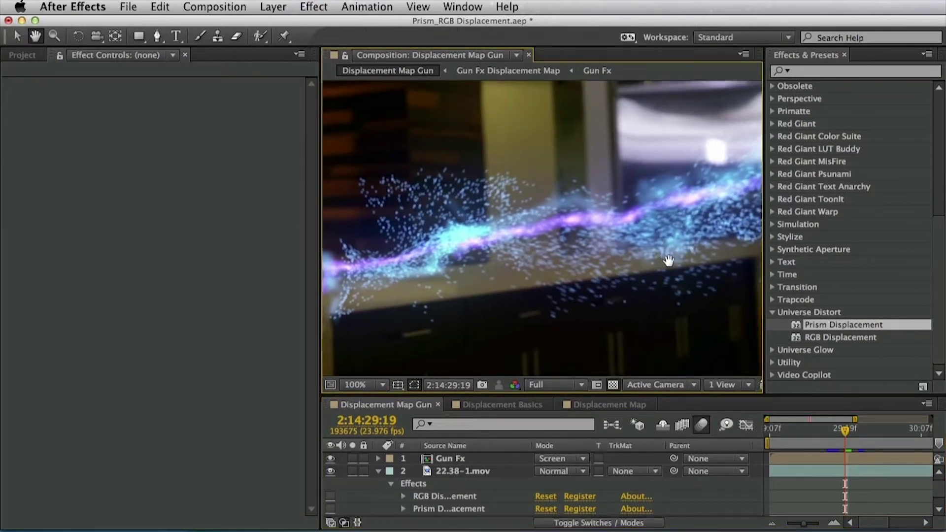
{"action": "left_click_drag", "start_coordinate": [667, 262], "coordinate": [718, 290]}
{"action": "key", "text": "comma"}
{"action": "key", "text": "space"}
{"action": "left_click_drag", "start_coordinate": [576, 282], "coordinate": [591, 294]}
{"action": "left_click_drag", "start_coordinate": [845, 432], "coordinate": [829, 445]}
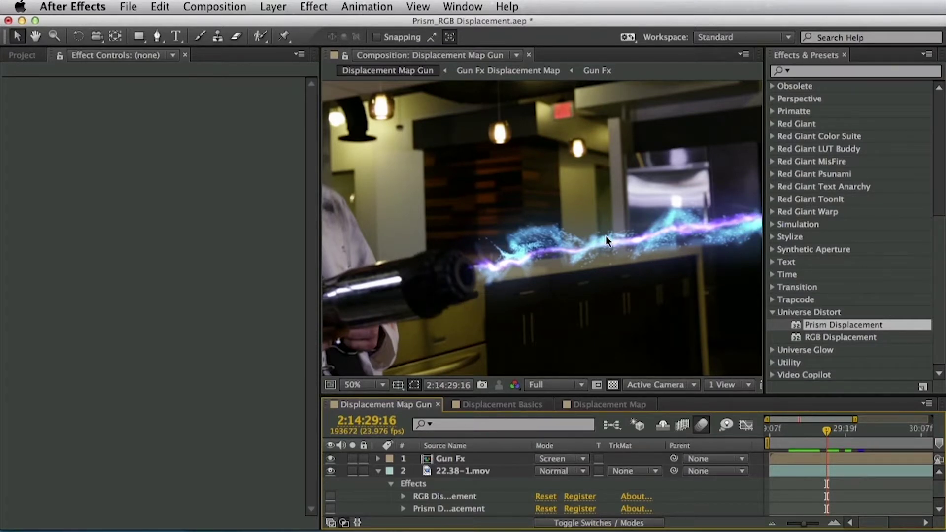
Open the Gun Fx Displacement Map composition and reveal the effects applied to its Gun Fx layer
{"action": "left_click", "coordinate": [454, 473]}
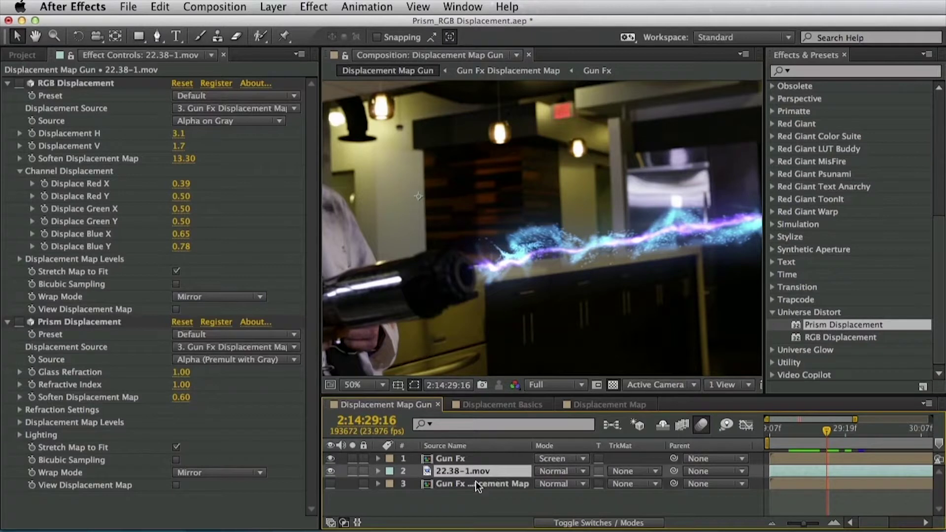
{"action": "double_click", "coordinate": [463, 487]}
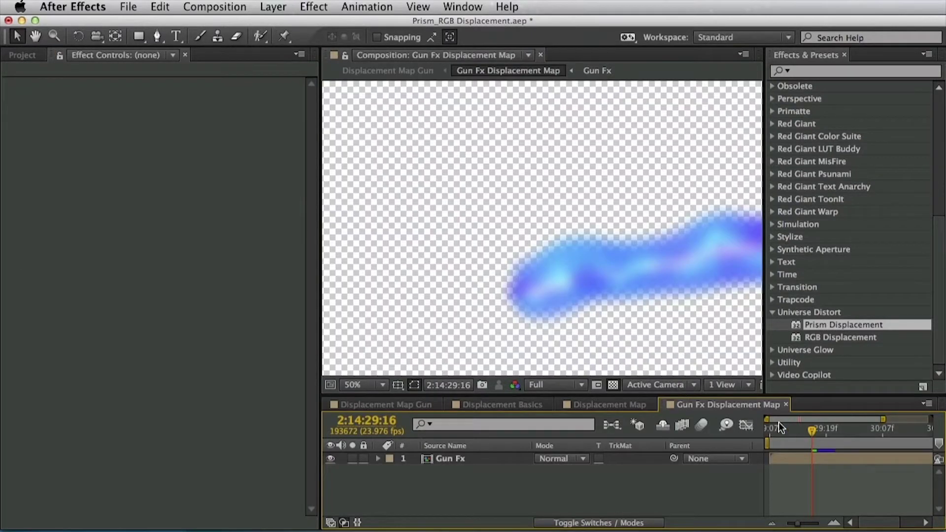
{"action": "left_click", "coordinate": [495, 460]}
{"action": "key", "text": "e"}
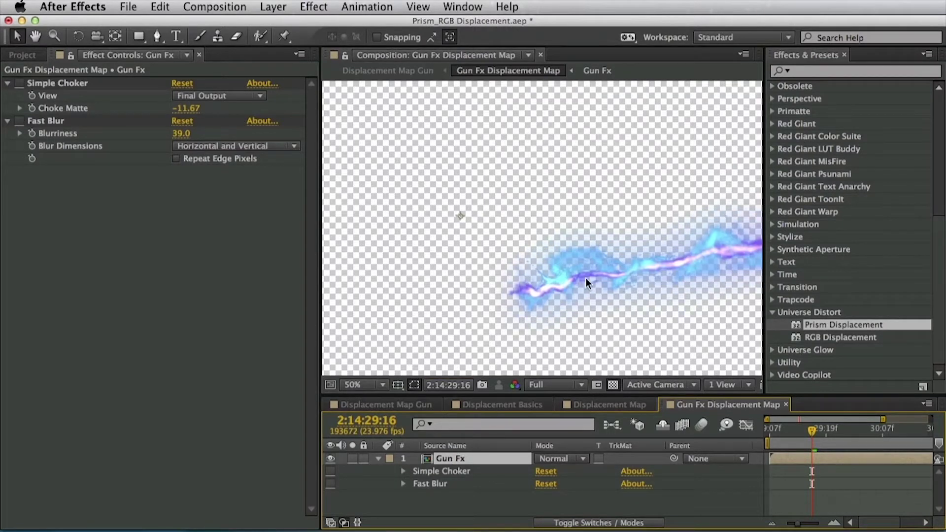
Enable both Simple Choker and Fast Blur on the Gun Fx layer of the displacement map composition
{"action": "left_click", "coordinate": [422, 471]}
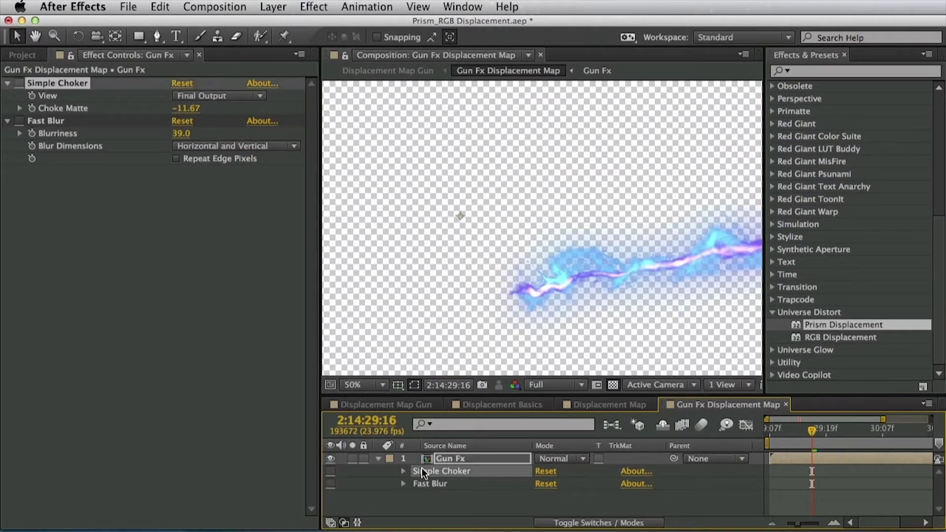
{"action": "left_click", "coordinate": [330, 471]}
{"action": "left_click", "coordinate": [27, 122]}
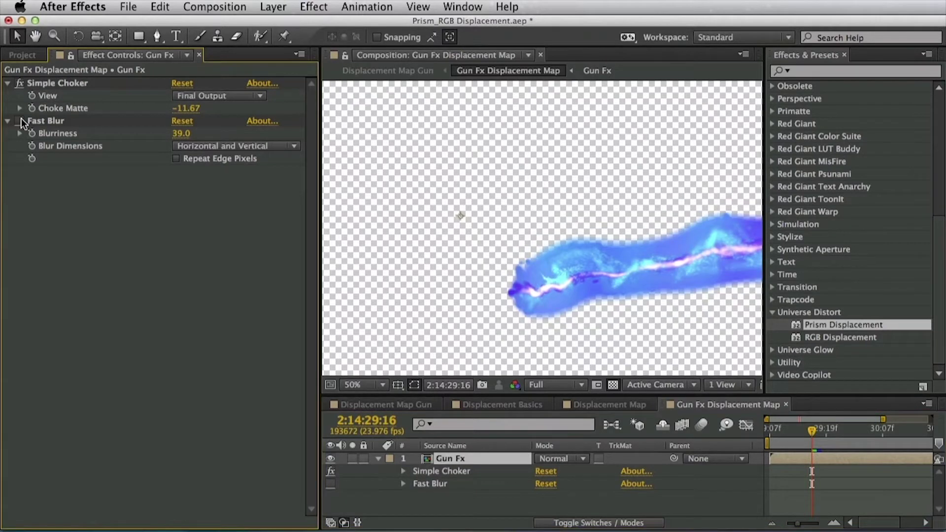
{"action": "left_click", "coordinate": [20, 121]}
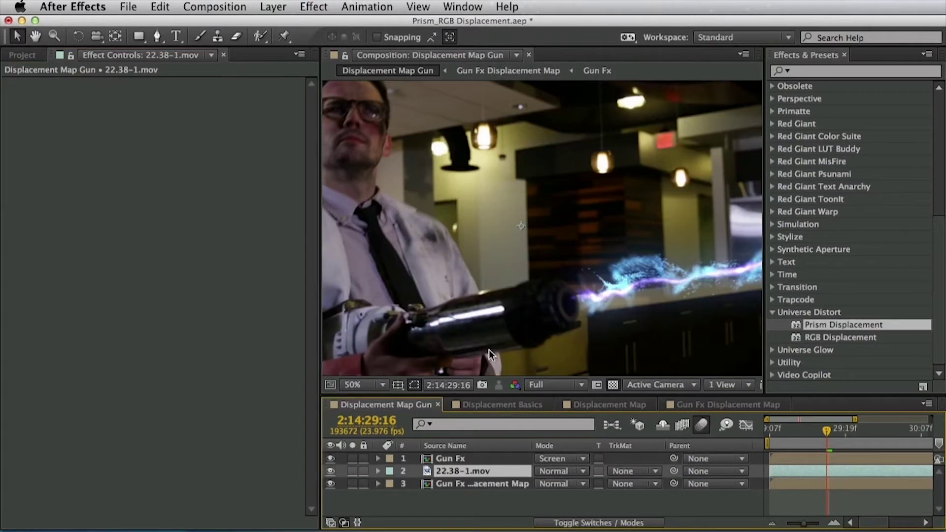
Examine the full gun shot in the Displacement Map Gun composition, both enlarged and fitted to the viewer
{"action": "key", "text": "grave"}
{"action": "left_click_drag", "start_coordinate": [731, 272], "coordinate": [723, 262]}
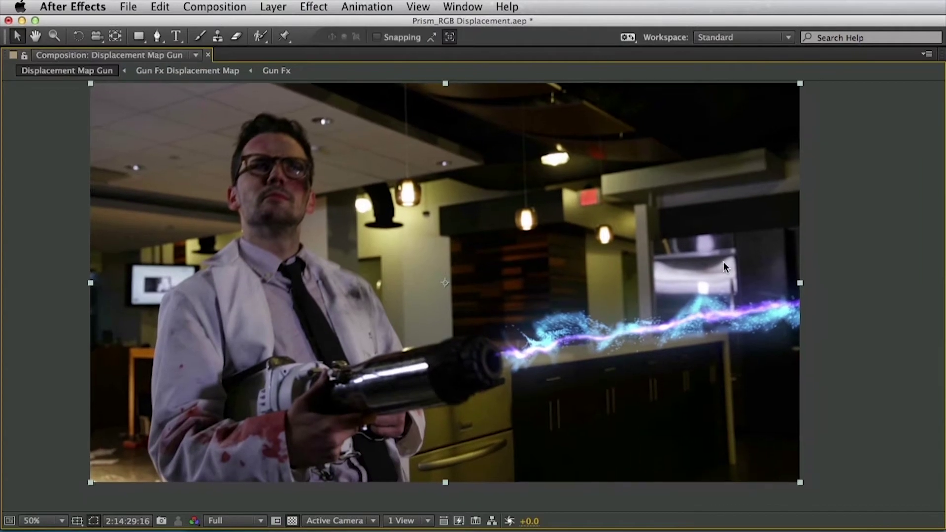
{"action": "key", "text": "grave"}
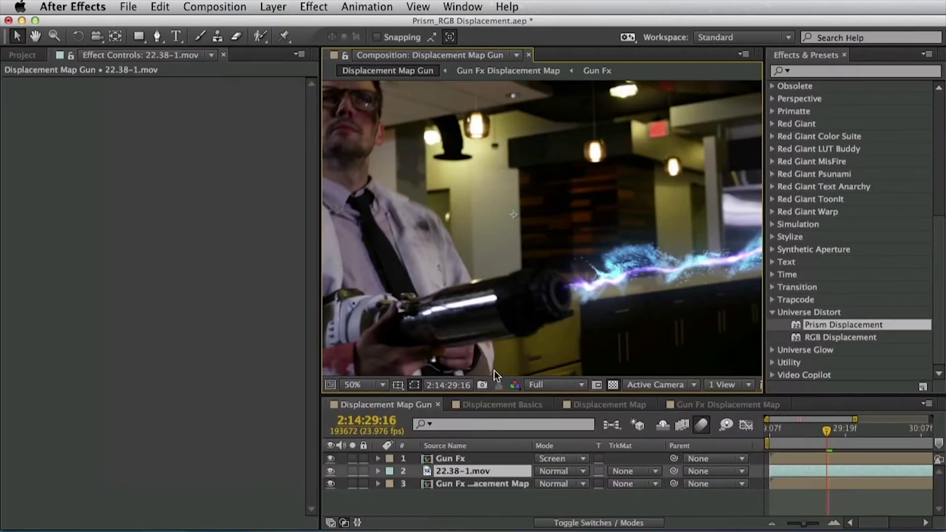
{"action": "left_click", "coordinate": [359, 385]}
{"action": "left_click", "coordinate": [360, 395]}
{"action": "key", "text": "h"}
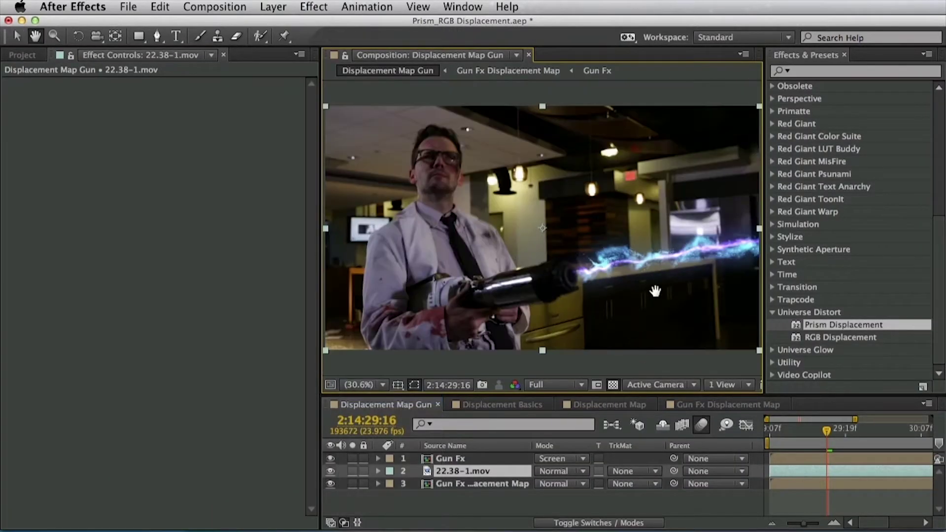
{"action": "left_click_drag", "start_coordinate": [616, 303], "coordinate": [613, 323]}
{"action": "key", "text": "v"}
Apply RGB Displacement to the 22.38-1.mov layer with the Gun Fx Displacement Map layer as its displacement source
{"action": "left_click_drag", "start_coordinate": [841, 337], "coordinate": [98, 229]}
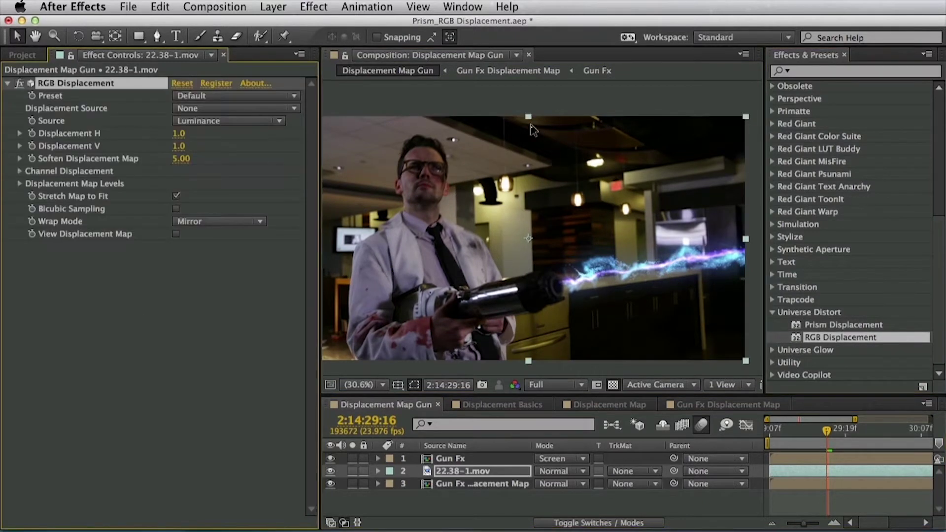
{"action": "left_click", "coordinate": [209, 110]}
{"action": "left_click", "coordinate": [234, 175]}
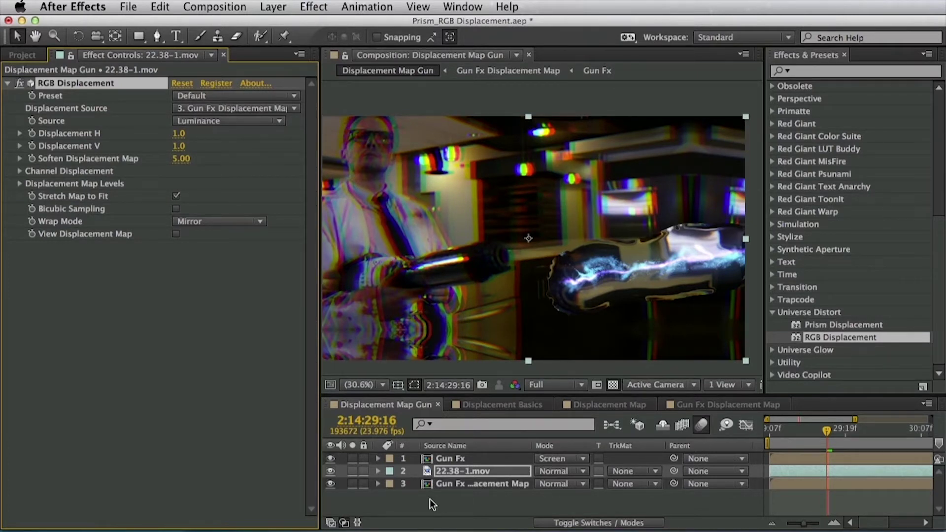
Review the Gun Fx Displacement Map composition and set the RGB Displacement Source on 22.38-1.mov to Alpha on Gray
{"action": "double_click", "coordinate": [473, 484]}
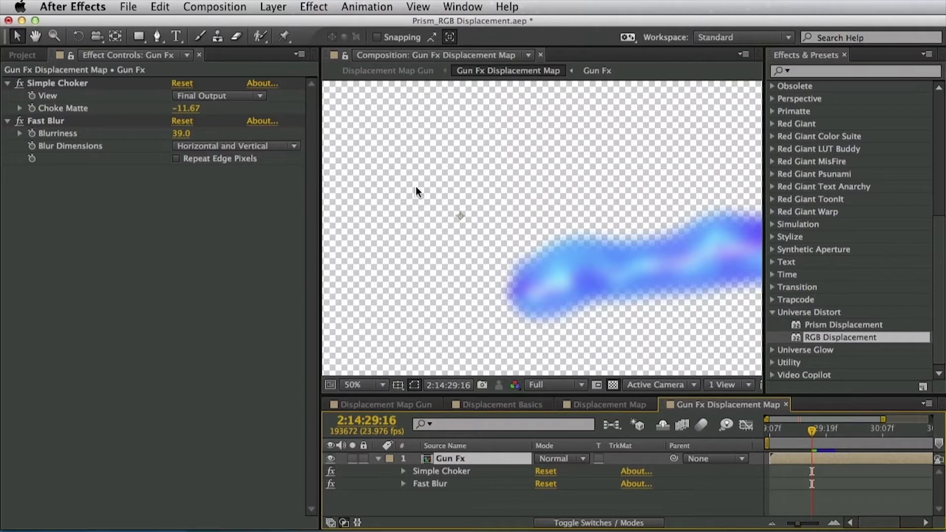
{"action": "left_click", "coordinate": [390, 405]}
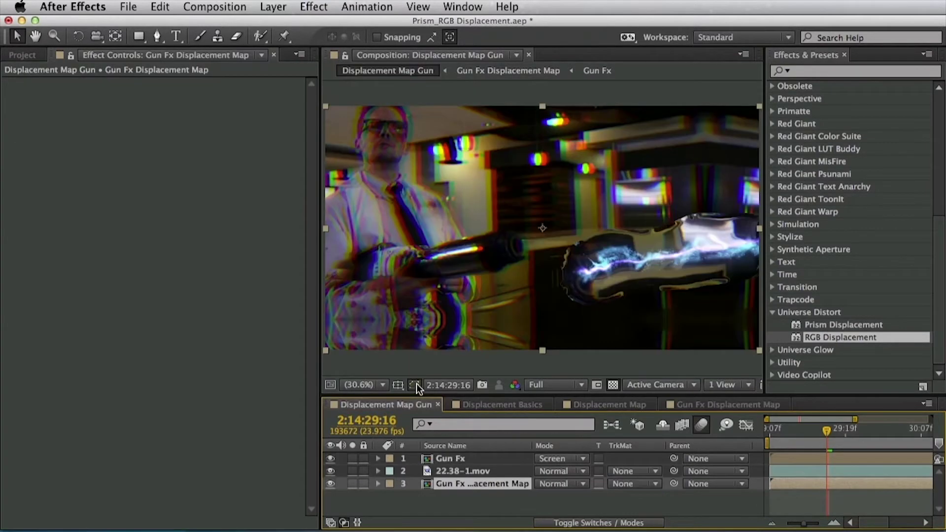
{"action": "left_click", "coordinate": [452, 472]}
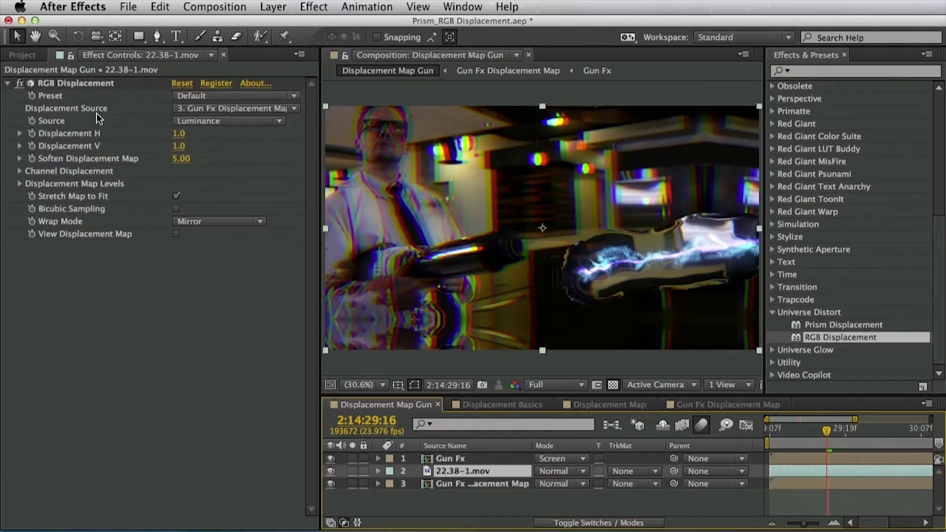
{"action": "left_click", "coordinate": [191, 122]}
{"action": "left_click", "coordinate": [199, 149]}
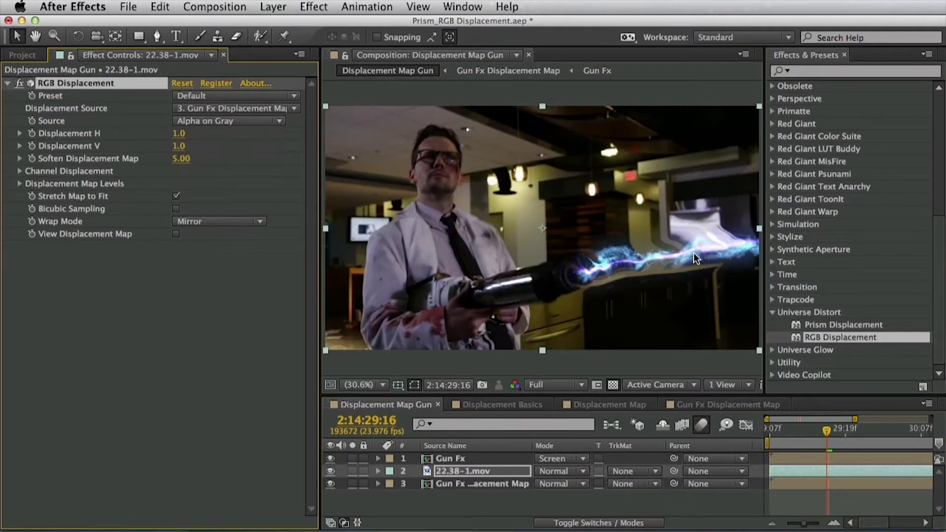
Set both Displacement H and Displacement V of the RGB Displacement effect to 3
{"action": "scroll", "coordinate": [549, 196], "scroll_direction": "up", "scroll_amount": 4}
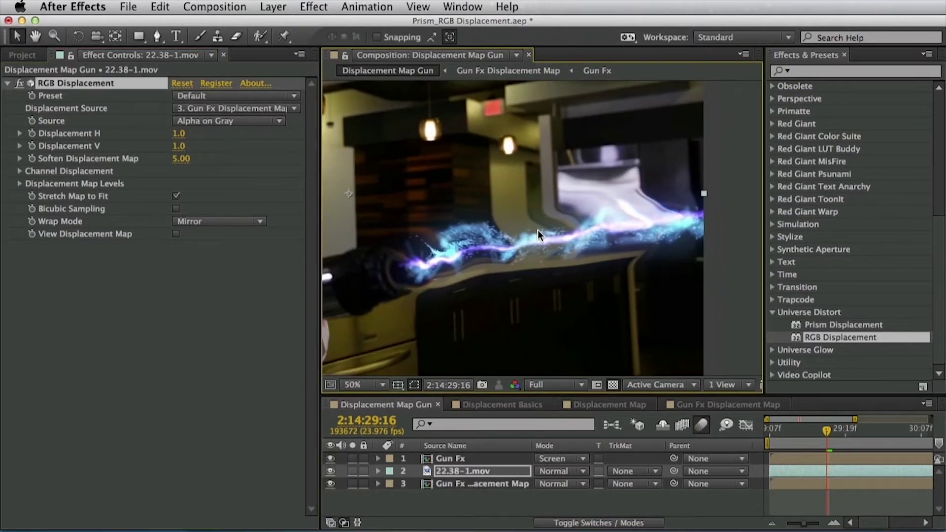
{"action": "key", "text": "v"}
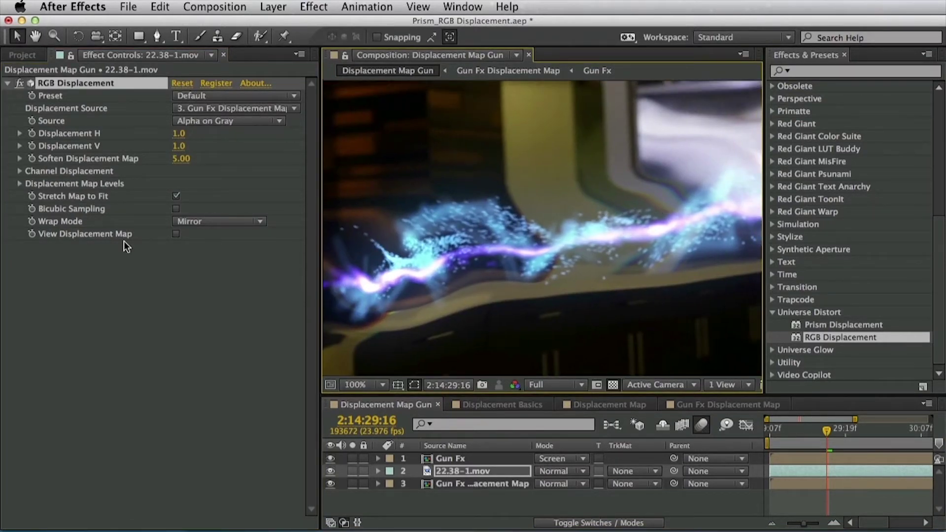
{"action": "left_click_drag", "start_coordinate": [178, 134], "coordinate": [207, 143]}
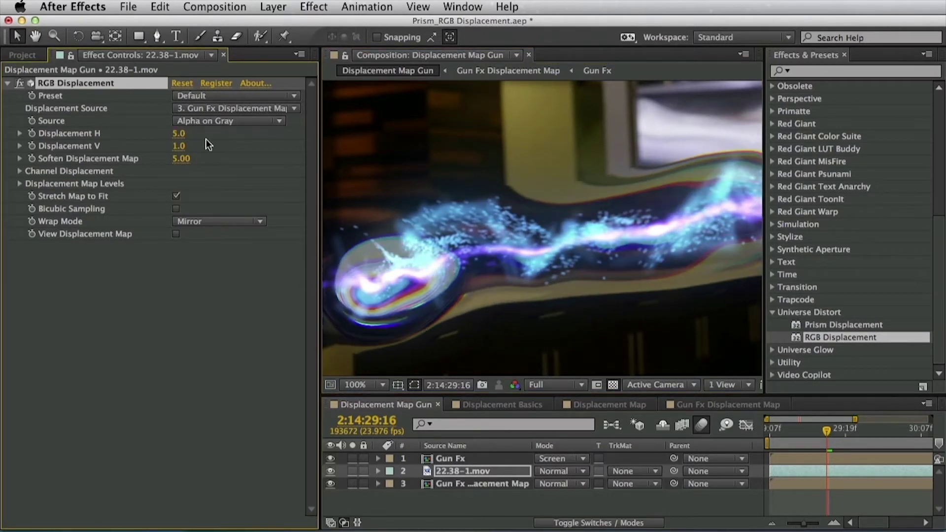
{"action": "left_click", "coordinate": [178, 134]}
{"action": "type", "text": "3"}
{"action": "key", "text": "Return"}
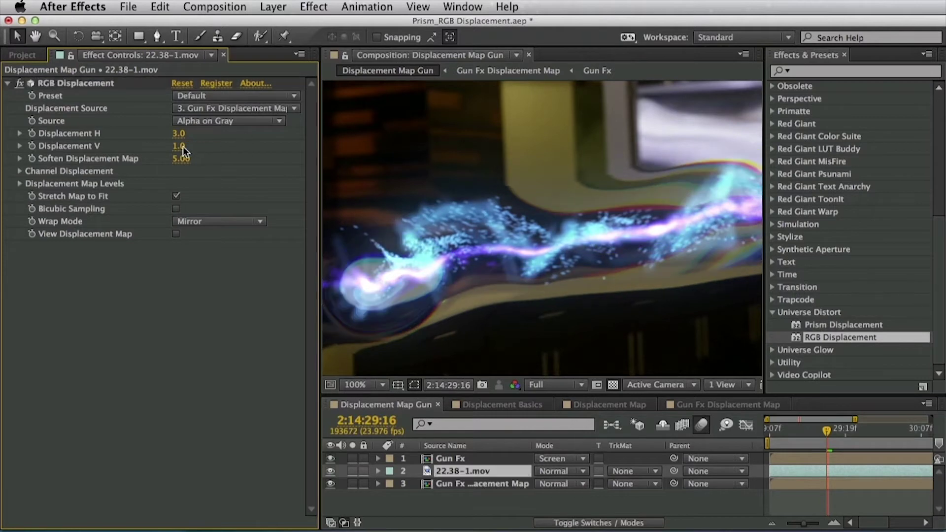
{"action": "left_click", "coordinate": [180, 146]}
{"action": "type", "text": "3"}
{"action": "key", "text": "Return"}
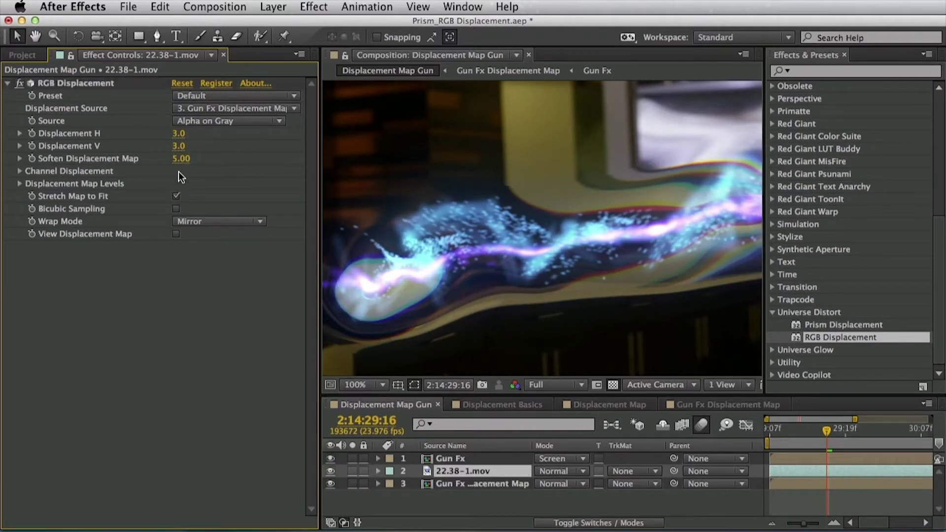
In Channel Displacement, set Displace Red X to 0.28, Displace Red Y to 0.59 and Displace Green Y to 0.75
{"action": "key", "text": "space"}
{"action": "left_click_drag", "start_coordinate": [479, 184], "coordinate": [548, 186]}
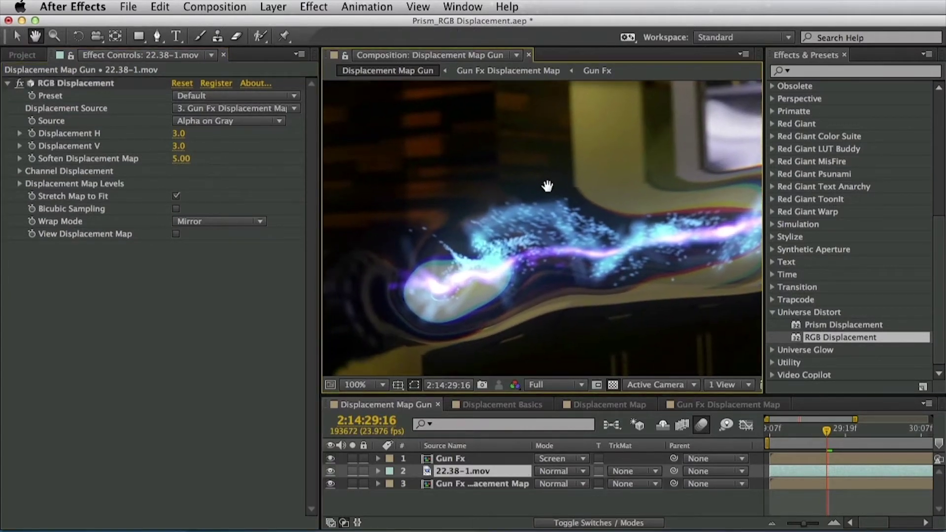
{"action": "left_click", "coordinate": [20, 172]}
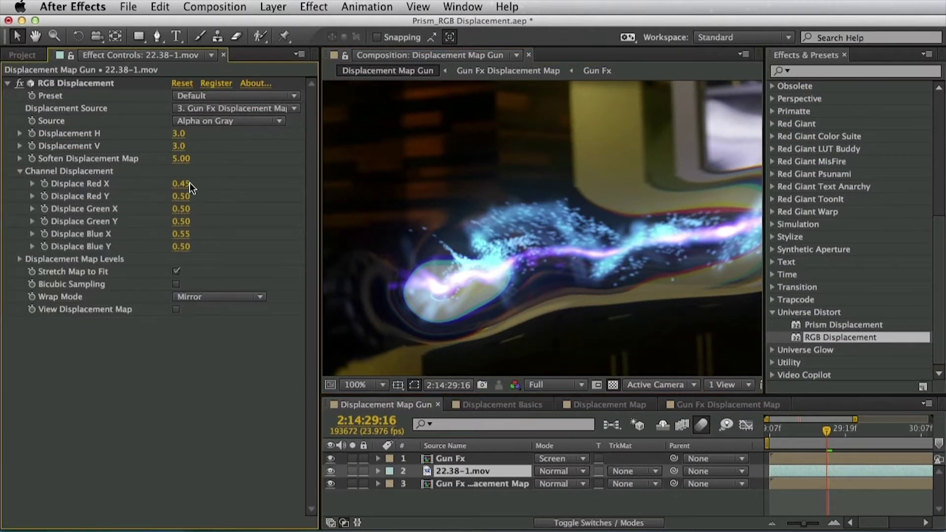
{"action": "left_click_drag", "start_coordinate": [190, 184], "coordinate": [170, 184]}
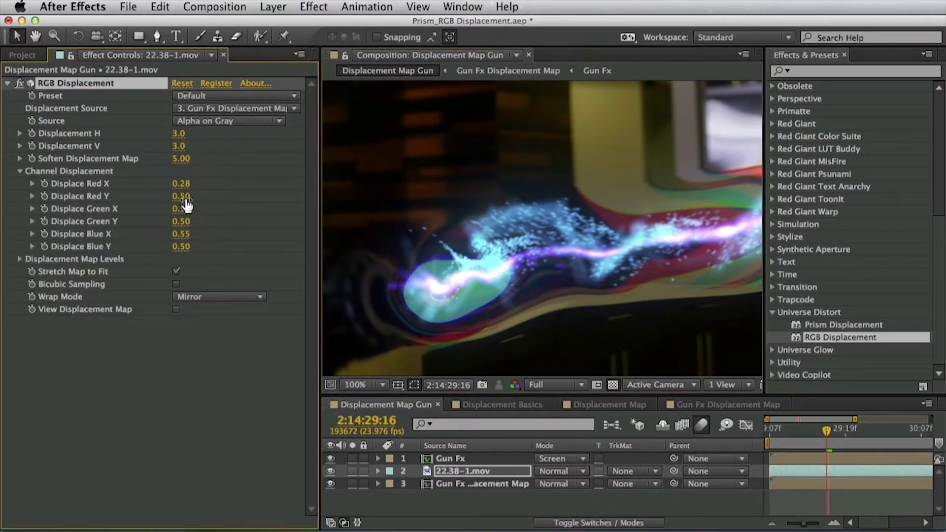
{"action": "mouse_move", "coordinate": [182, 222]}
{"action": "left_mouse_down"}
{"action": "mouse_move", "coordinate": [170, 221]}
{"action": "mouse_move", "coordinate": [194, 217]}
{"action": "left_mouse_up"}
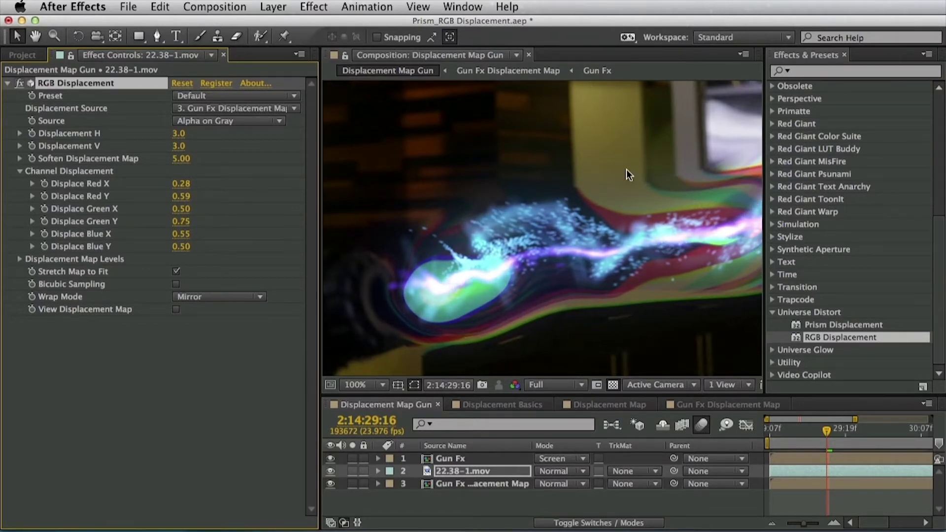
Set Displace Blue X to 0.65 and Soften Displacement Map to 27 in RGB Displacement
{"action": "left_click_drag", "start_coordinate": [634, 170], "coordinate": [495, 187]}
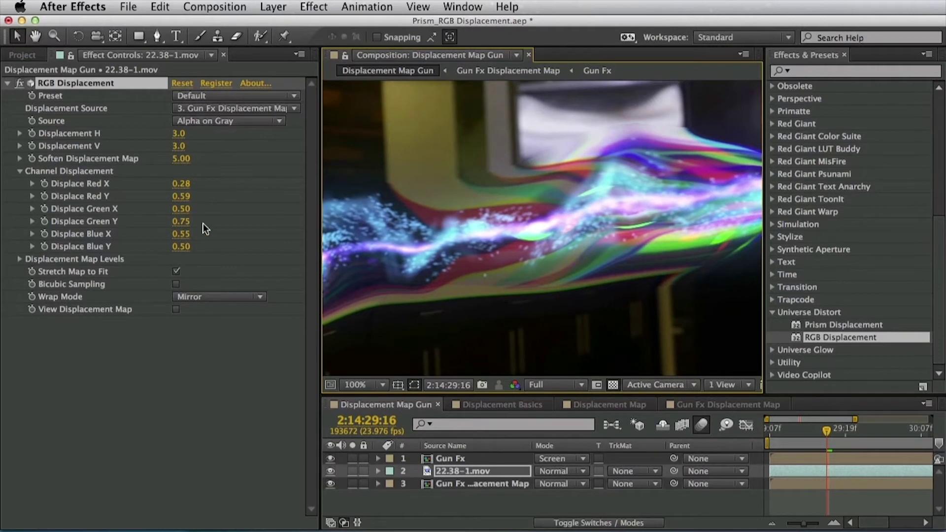
{"action": "left_click_drag", "start_coordinate": [186, 235], "coordinate": [191, 235]}
{"action": "left_click_drag", "start_coordinate": [185, 160], "coordinate": [198, 162]}
{"action": "left_click_drag", "start_coordinate": [199, 162], "coordinate": [199, 162]}
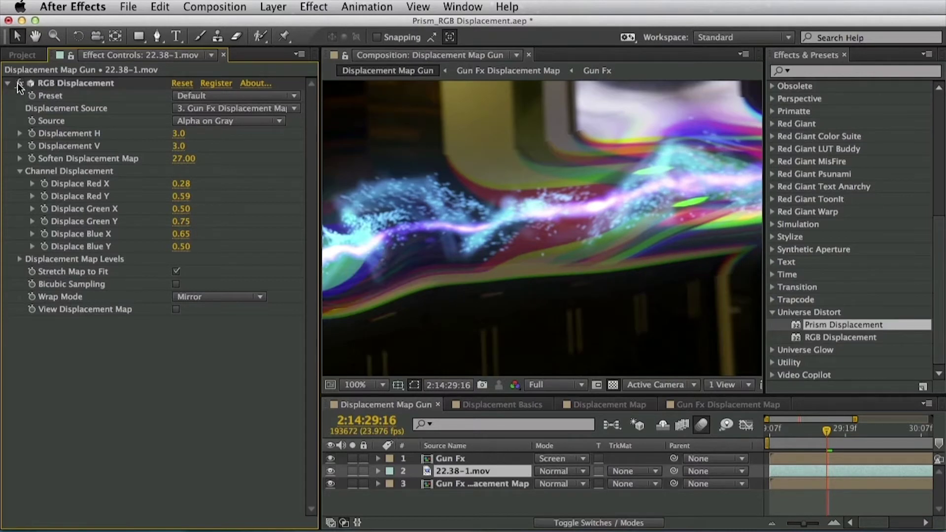
Turn off RGB Displacement and apply Prism Displacement to 22.38-1.mov, using the Gun Fx Displacement Map layer with Source Alpha (Premult with Gray)
{"action": "left_click", "coordinate": [19, 84]}
{"action": "left_click_drag", "start_coordinate": [797, 323], "coordinate": [105, 299]}
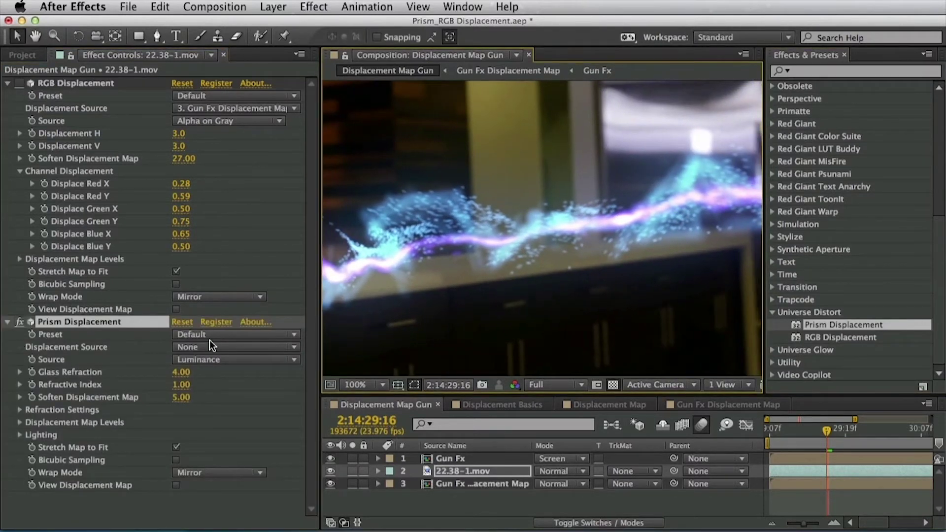
{"action": "left_click", "coordinate": [211, 347]}
{"action": "left_click", "coordinate": [217, 410]}
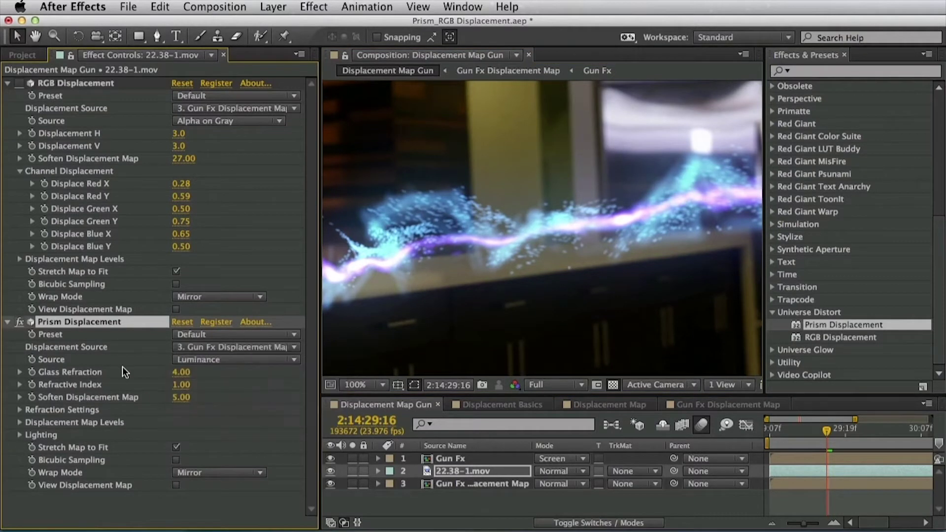
{"action": "left_click", "coordinate": [189, 360]}
{"action": "left_click", "coordinate": [222, 386]}
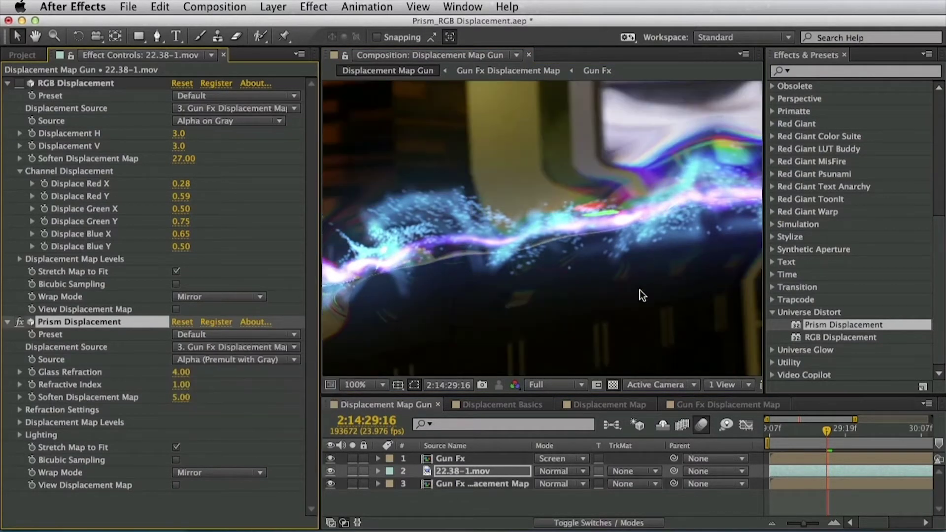
Set Soften Displacement Map of the Prism Displacement effect to 23
{"action": "key", "text": "h"}
{"action": "mouse_move", "coordinate": [719, 295]}
{"action": "left_mouse_down"}
{"action": "mouse_move", "coordinate": [591, 275]}
{"action": "mouse_move", "coordinate": [701, 292]}
{"action": "left_mouse_up"}
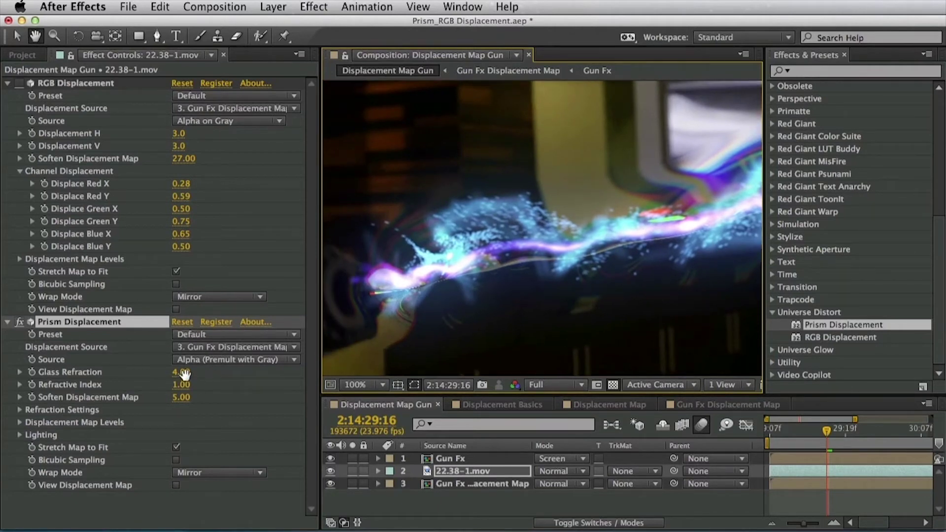
{"action": "key", "text": "v"}
{"action": "left_click_drag", "start_coordinate": [180, 395], "coordinate": [184, 373]}
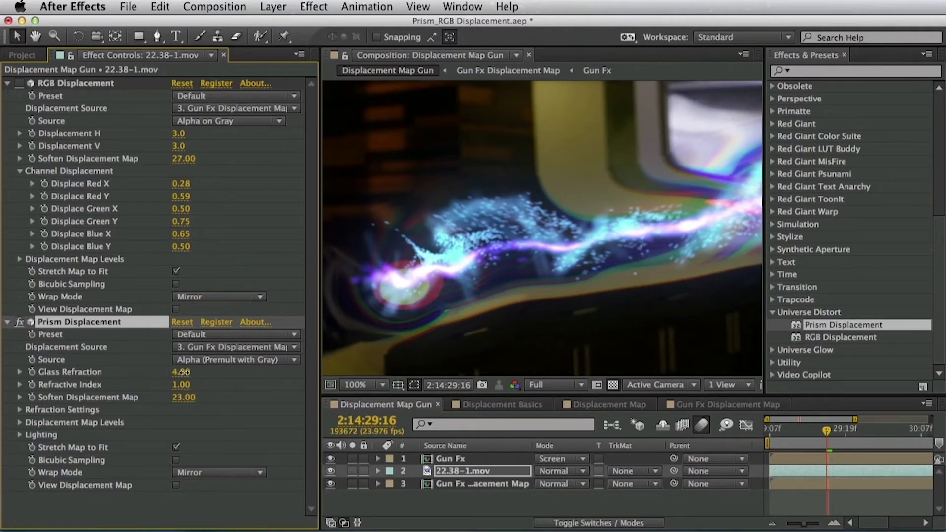
Advance two frames to 2:14:29:18 and examine the prism refraction around the beam in the enlarged composition view
{"action": "key", "text": "space"}
{"action": "left_click_drag", "start_coordinate": [584, 243], "coordinate": [543, 278]}
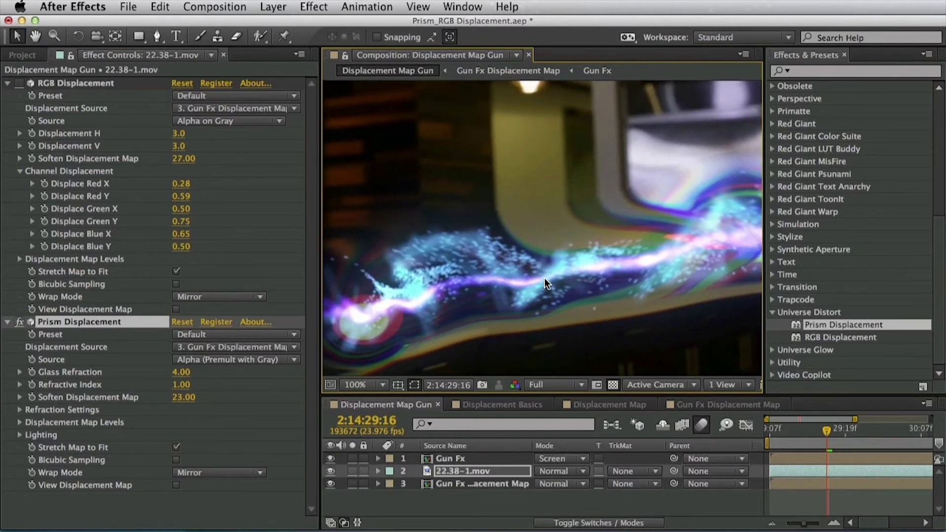
{"action": "key", "text": "grave"}
{"action": "key", "text": "Page_Down"}
{"action": "key", "text": "Page_Down"}
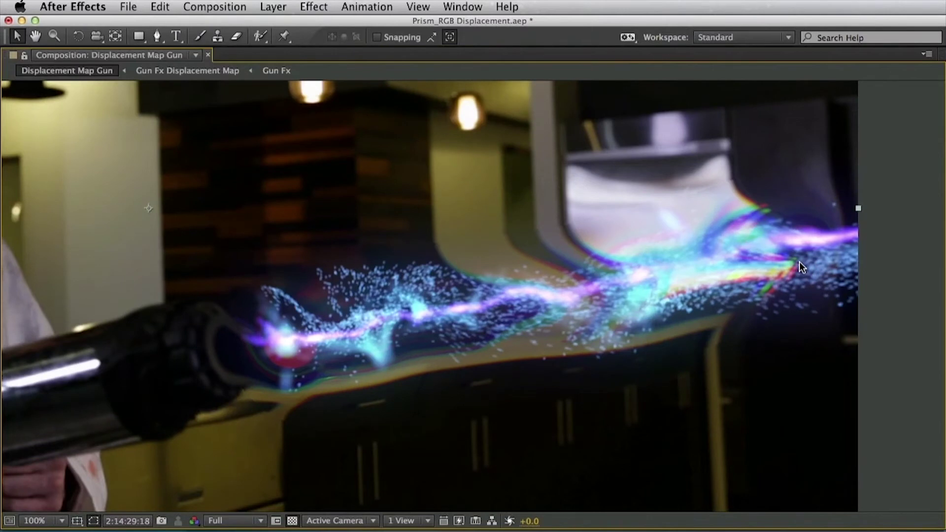
{"action": "key", "text": "grave"}
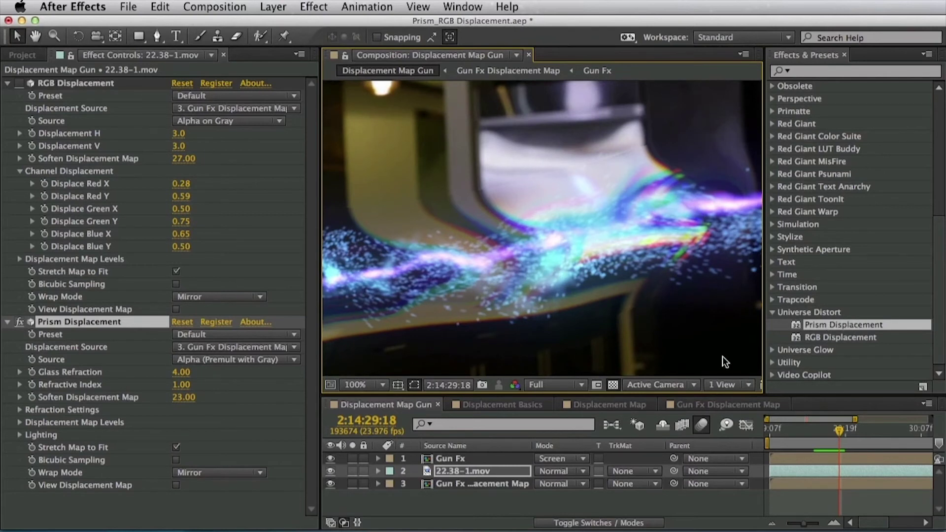
{"action": "key", "text": "grave"}
{"action": "left_click_drag", "start_coordinate": [594, 302], "coordinate": [710, 293]}
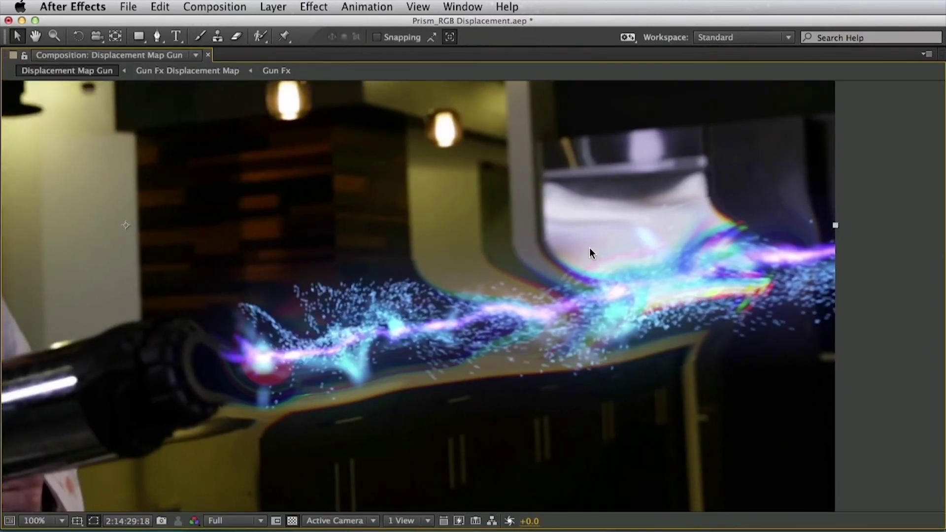